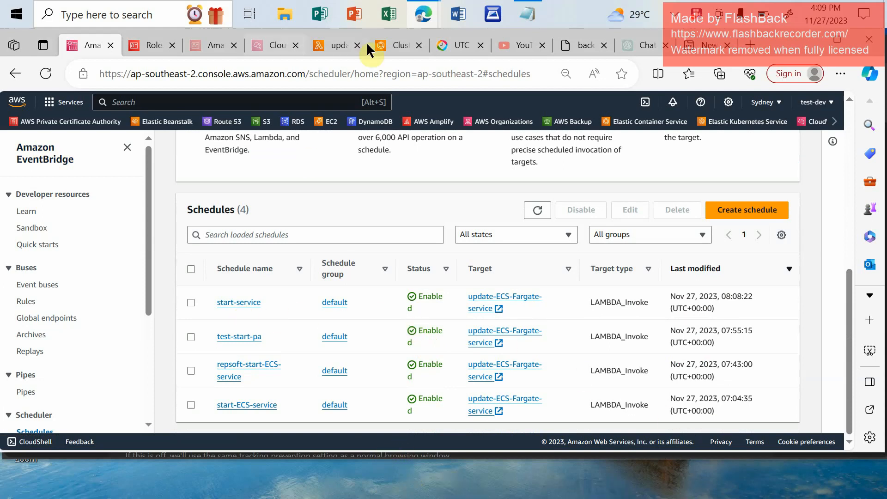
Check the deployments and tasks of the dots service in the prods ECS cluster
click(391, 45)
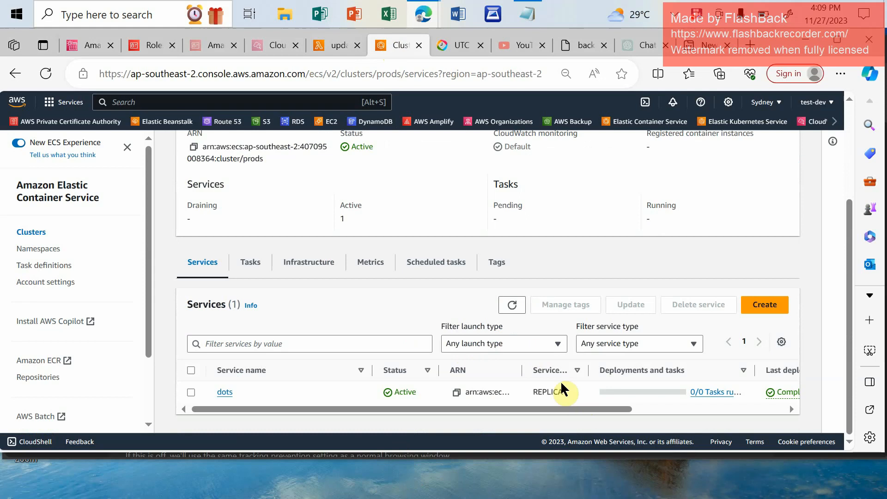
scroll(566, 407, right, 3)
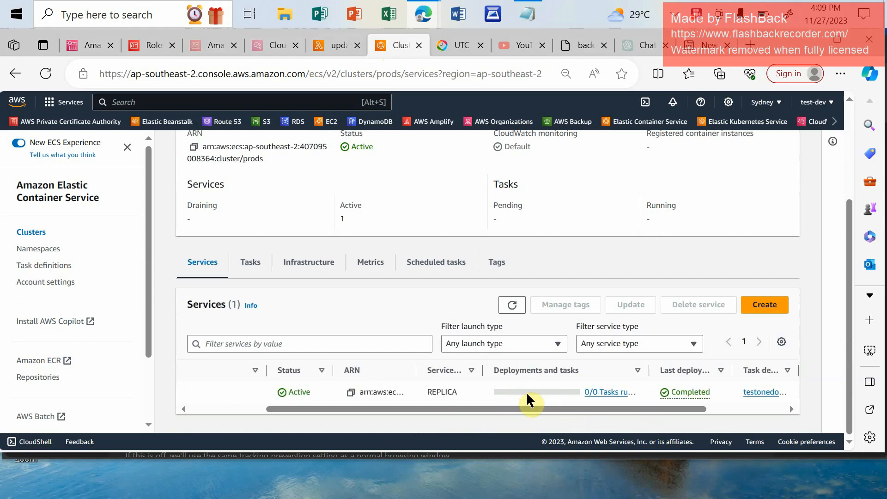
mouse_move(553, 409)
mouse_down()
mouse_move(449, 410)
mouse_move(557, 410)
mouse_up()
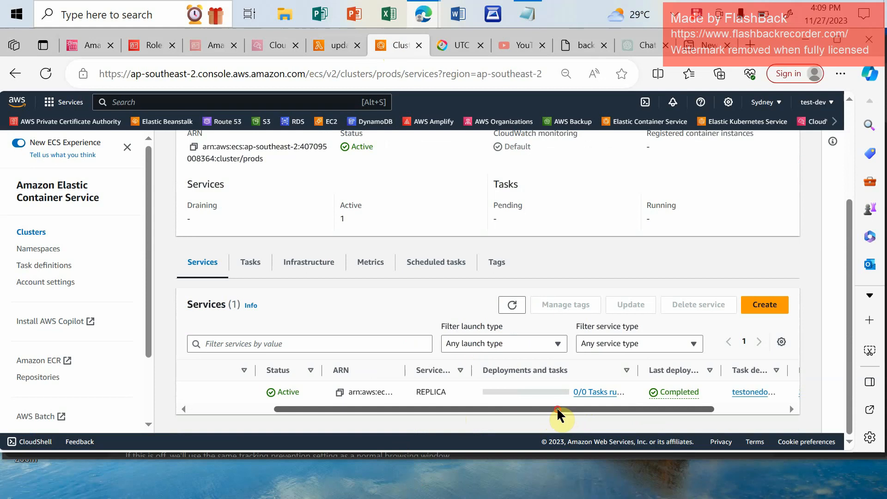
Review the details of the start-service schedule in EventBridge Scheduler, and recheck the ECS cluster's service
click(87, 45)
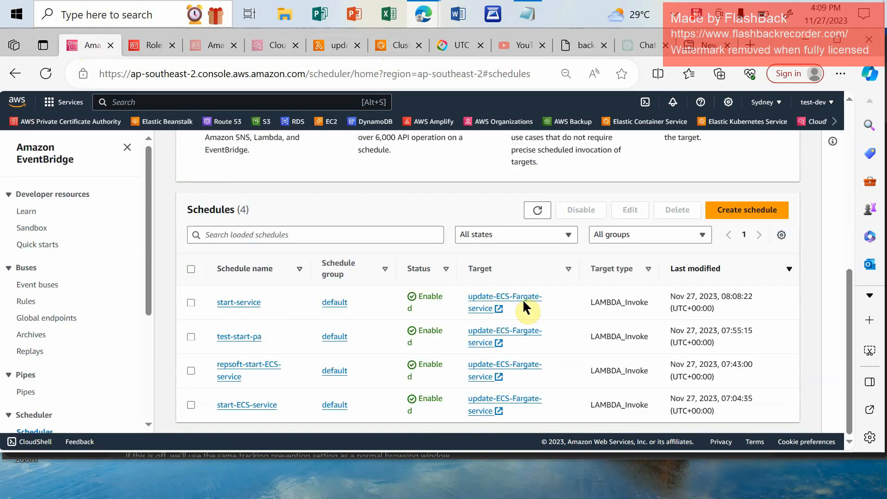
click(244, 304)
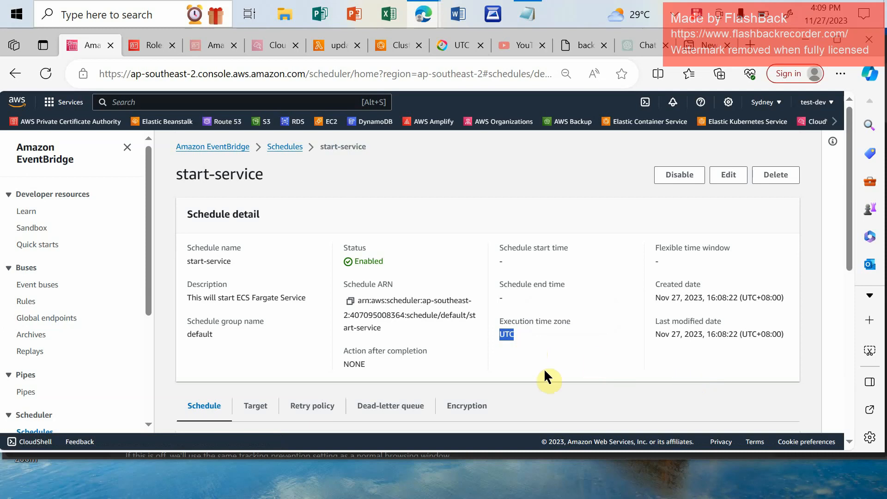
click(291, 148)
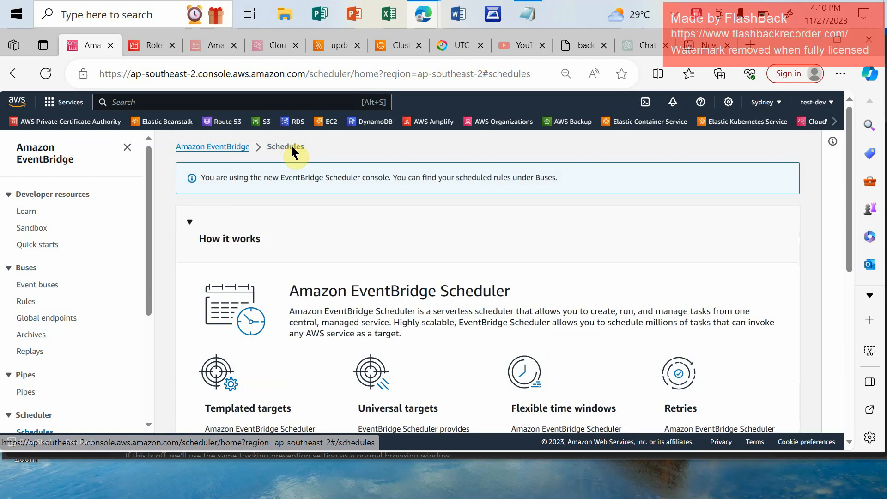
scroll(398, 310, down, 5)
scroll(555, 334, up, 1)
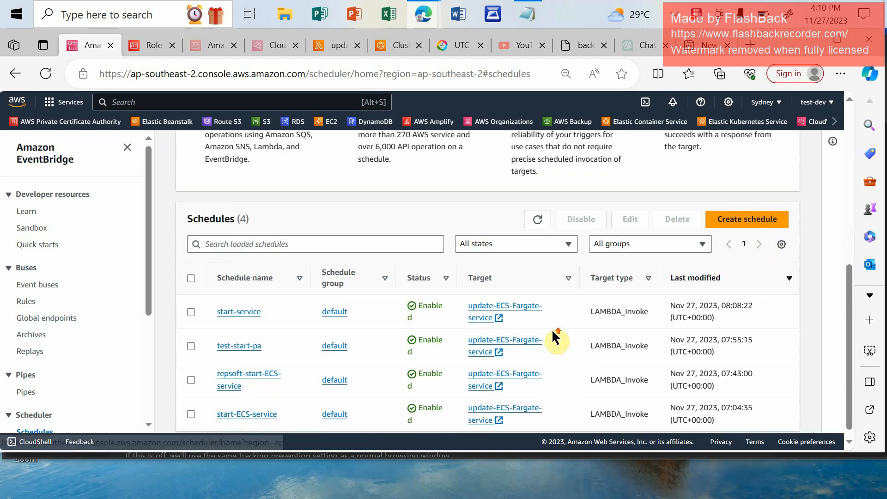
scroll(555, 334, down, 1)
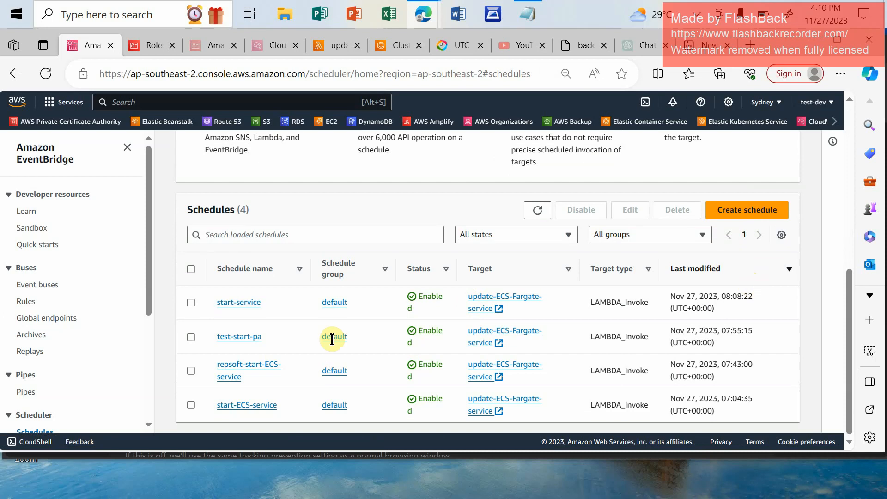
click(396, 46)
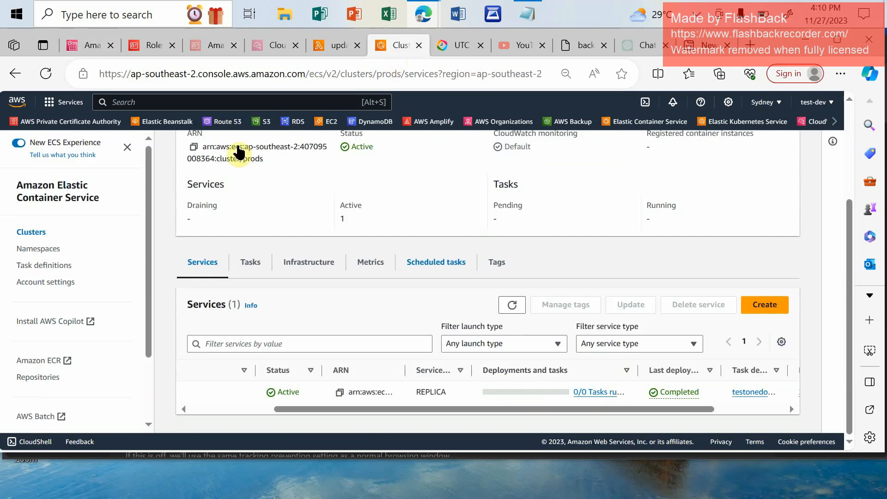
Start a new EventBridge schedule and name it stop-service
click(89, 45)
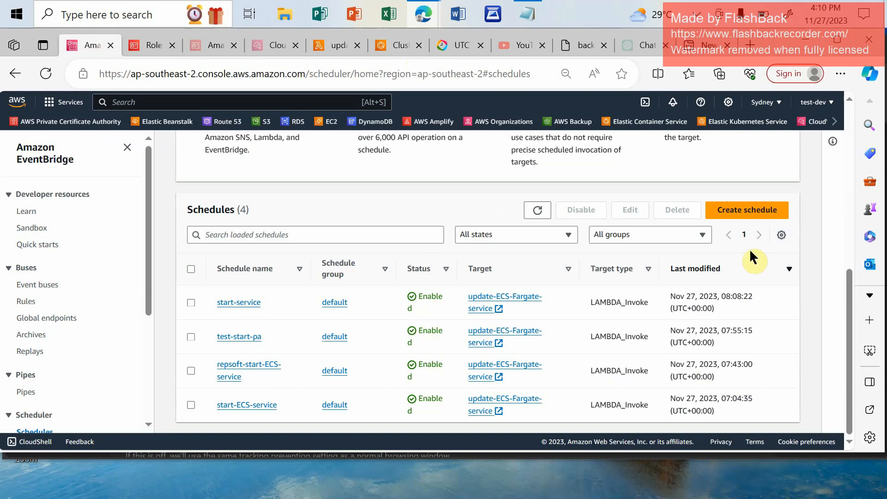
click(756, 211)
scroll(369, 345, up, 5)
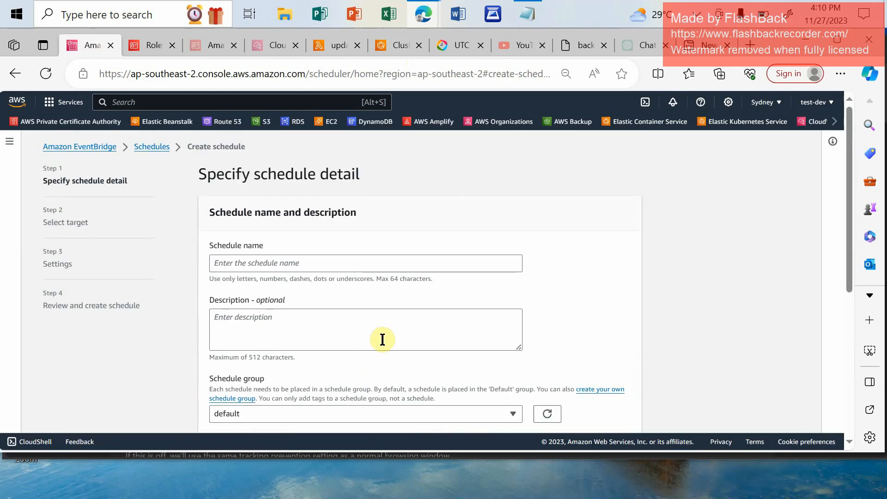
click(261, 263)
text(s)
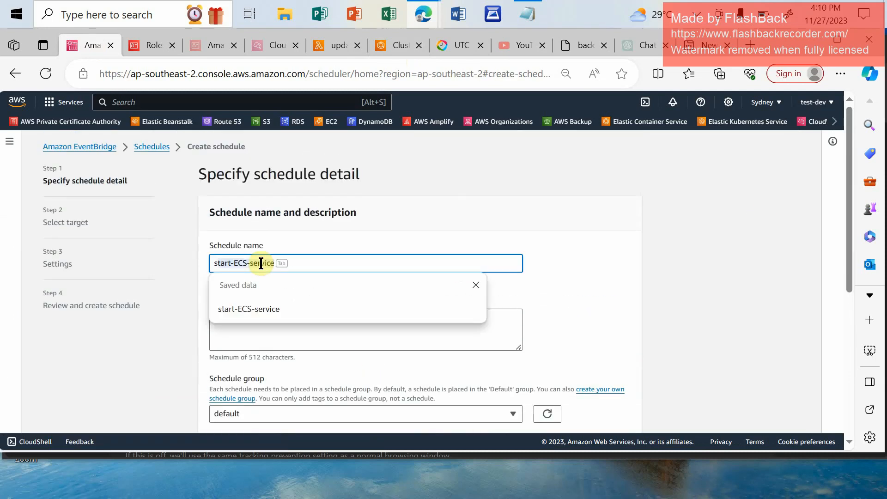
text(top)
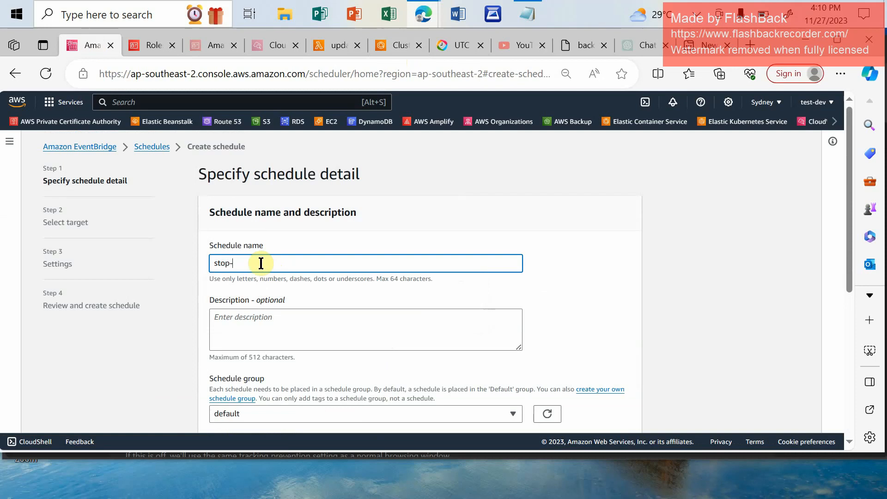
text(-service)
Enter the schedule description "This will stop ECS Fargate service"
scroll(296, 303, down, 3)
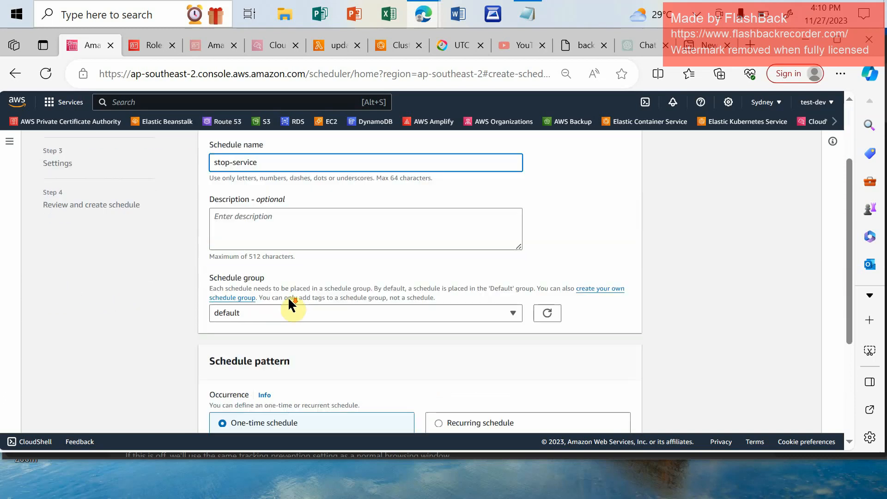
click(253, 173)
text(This)
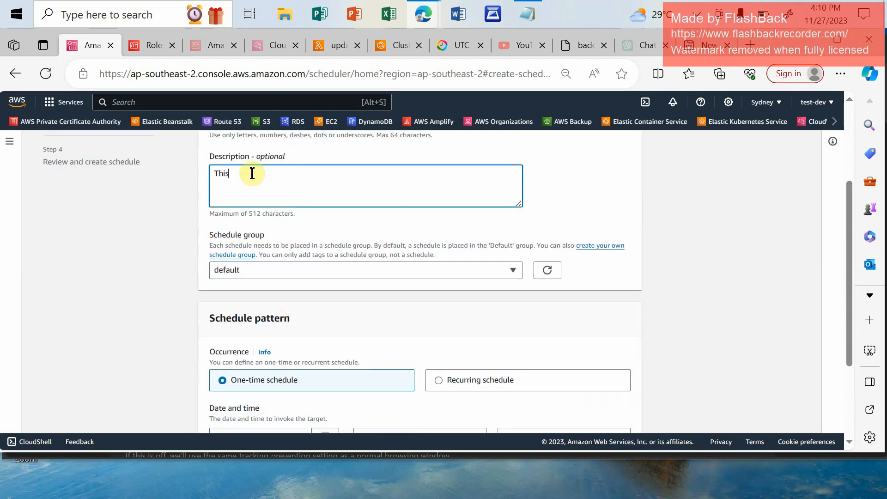
text( will stop ECS Fargate service)
Make the schedule recurring with a cron expression, and open the Copilot chat for the sample expression
scroll(345, 249, down, 3)
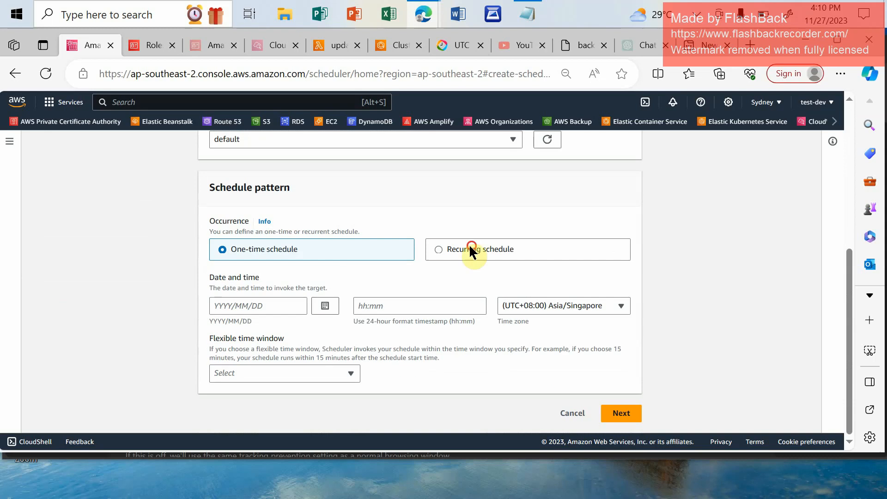
click(467, 246)
scroll(450, 279, down, 3)
click(279, 247)
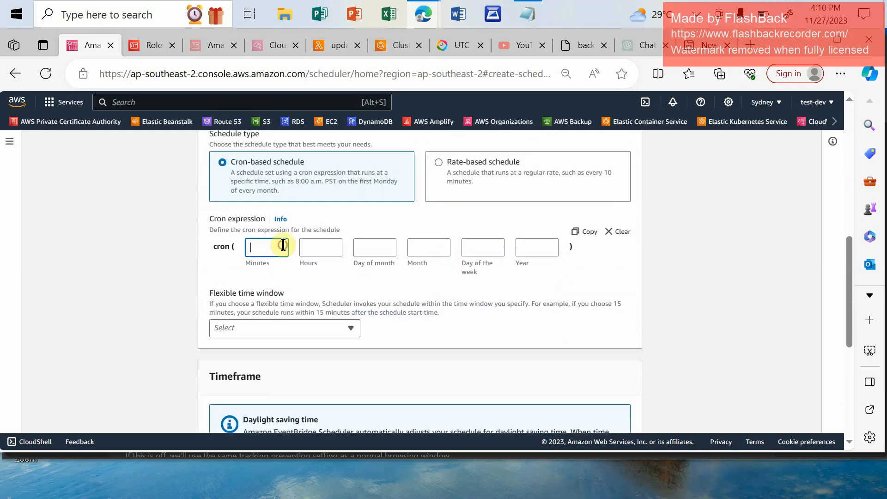
click(868, 74)
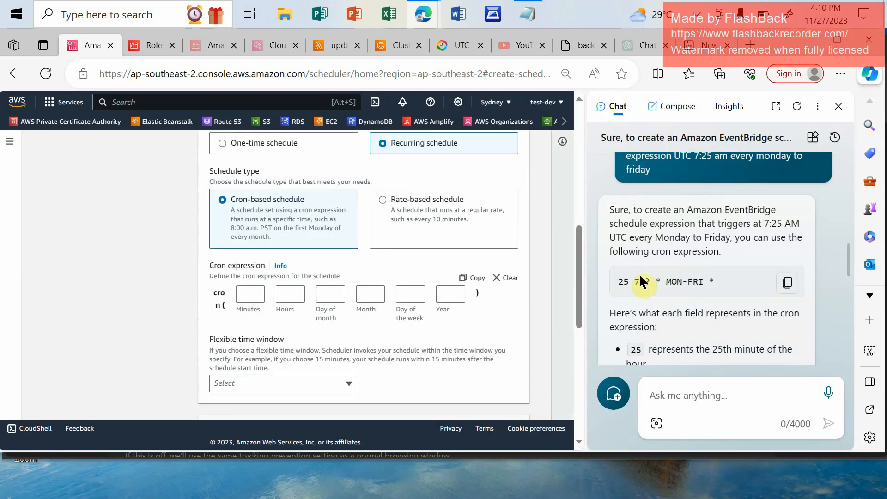
Switch to the Savvy Time page that converts UTC to Manila time and find its converter
click(449, 45)
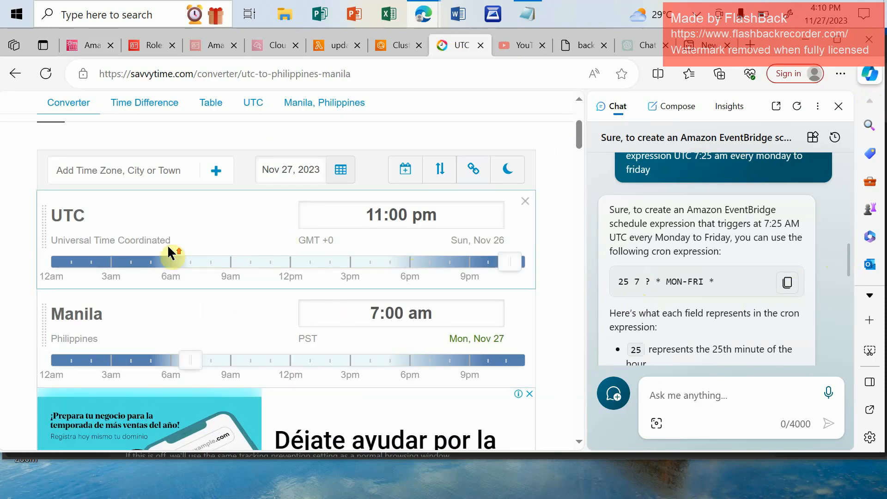
scroll(171, 254, up, 5)
drag(159, 121, 51, 121)
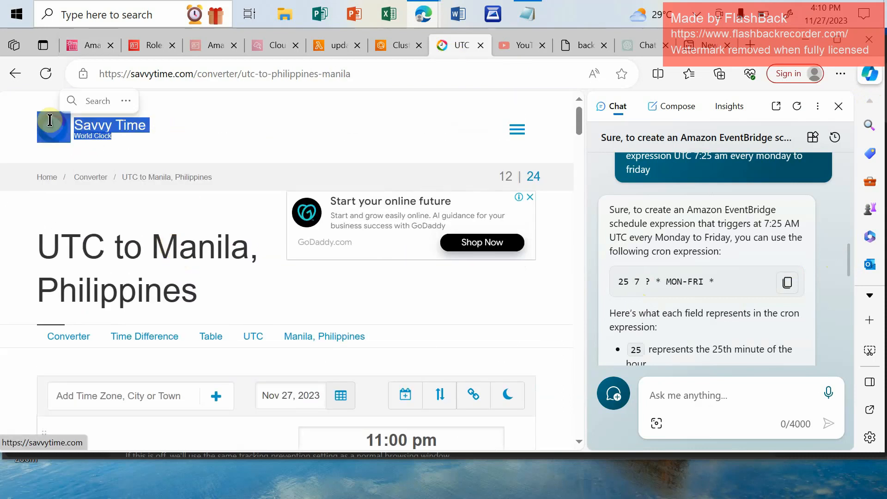
click(182, 133)
scroll(285, 291, down, 5)
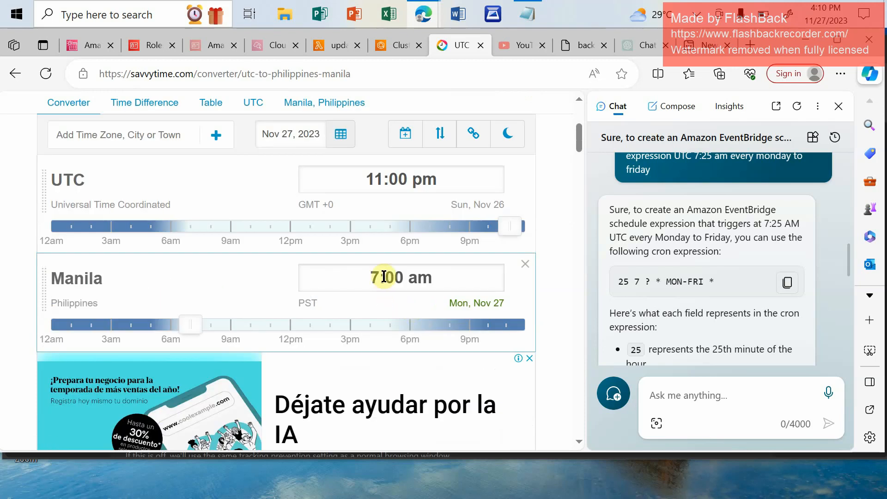
Convert 5:00 pm Manila time to UTC in the time zone converter
click(384, 276)
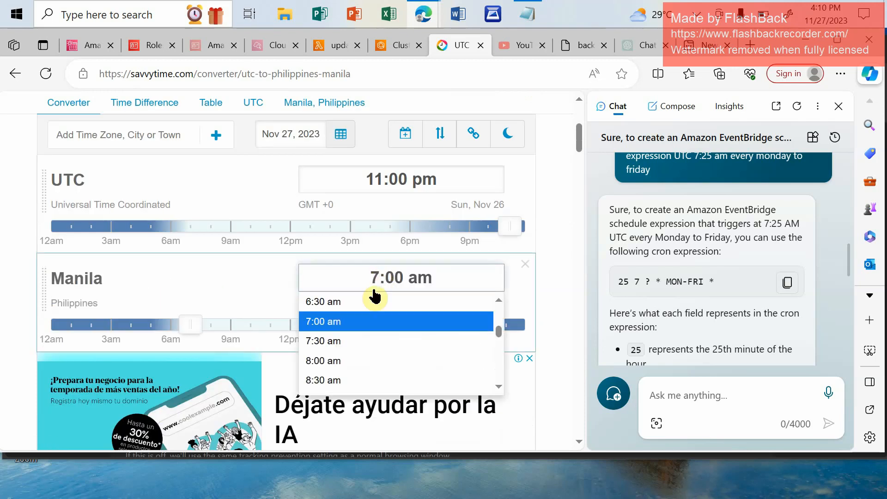
key(BackSpace)
text(5)
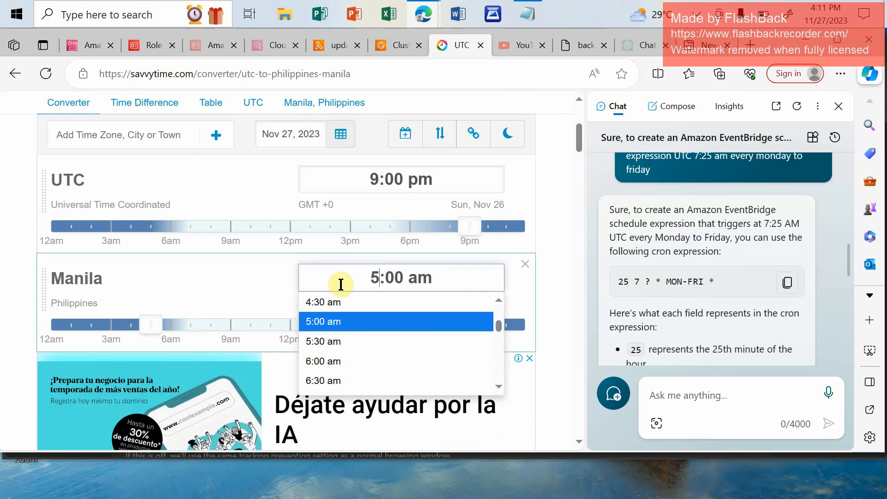
key(Right)
key(Right)
key(Right)
key(Right)
key(Right)
key(Right)
key(BackSpace)
key(BackSpace)
text(pm)
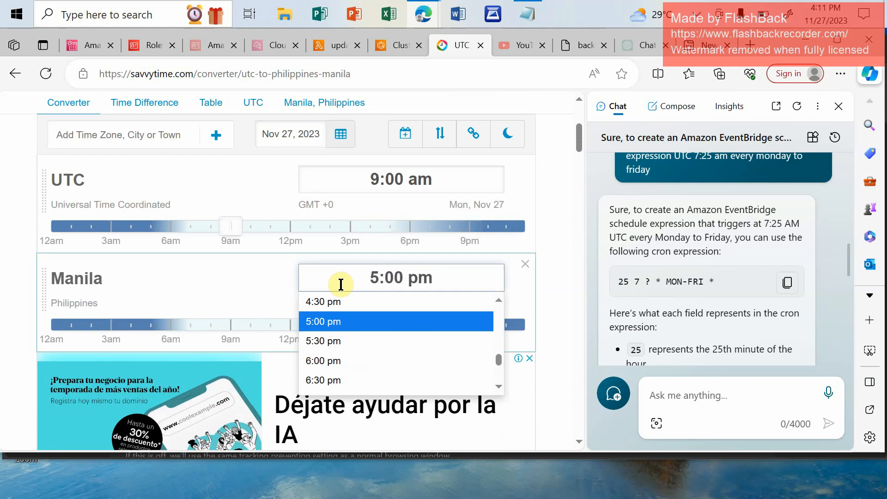
click(218, 192)
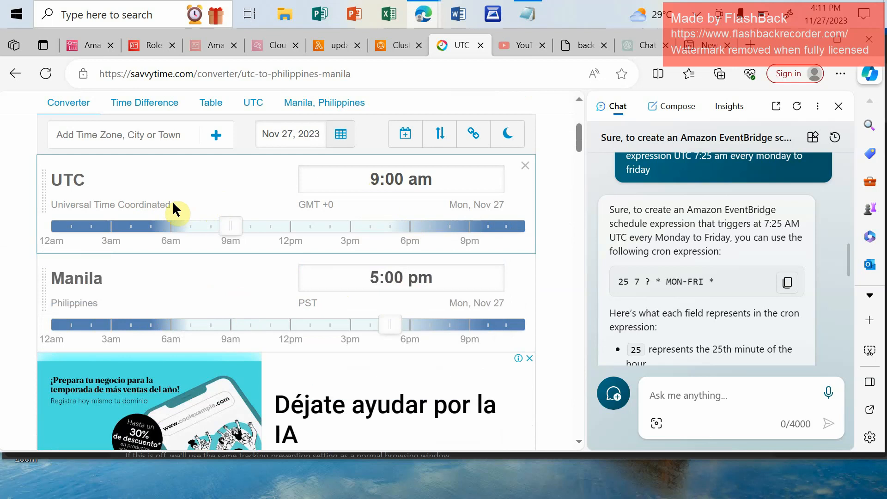
scroll(211, 289, up, 3)
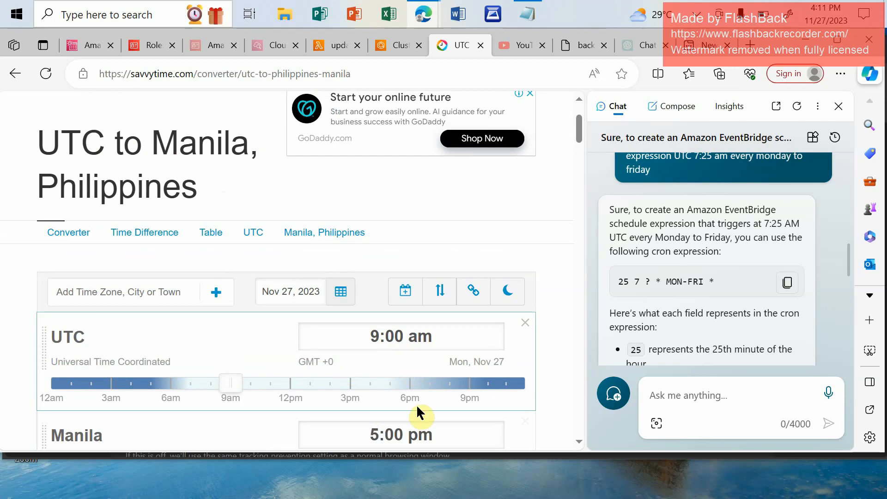
In the stop-service schedule's cron expression, set minutes to 00 and hours to 9, checking the hour against the converter
click(93, 44)
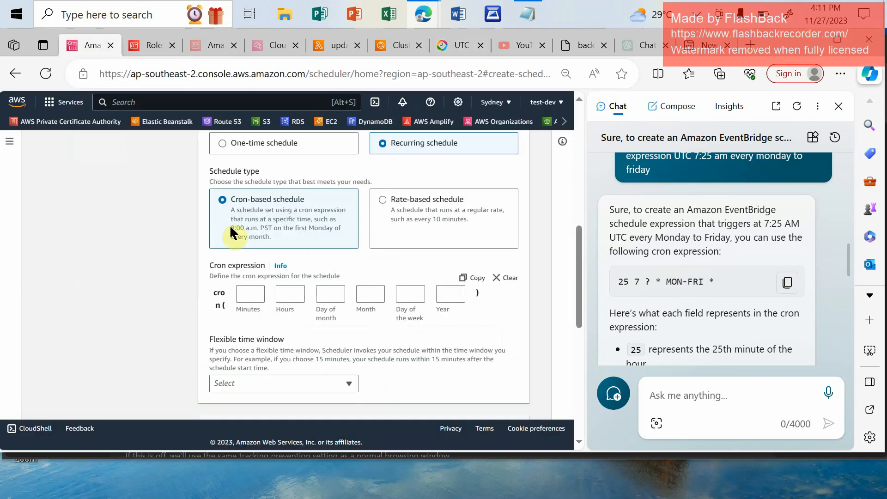
click(250, 295)
text(00)
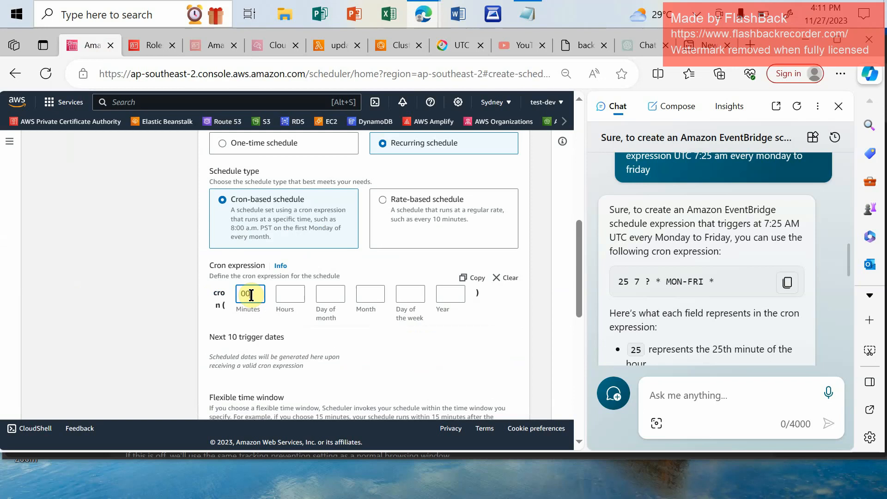
key(Tab)
click(459, 46)
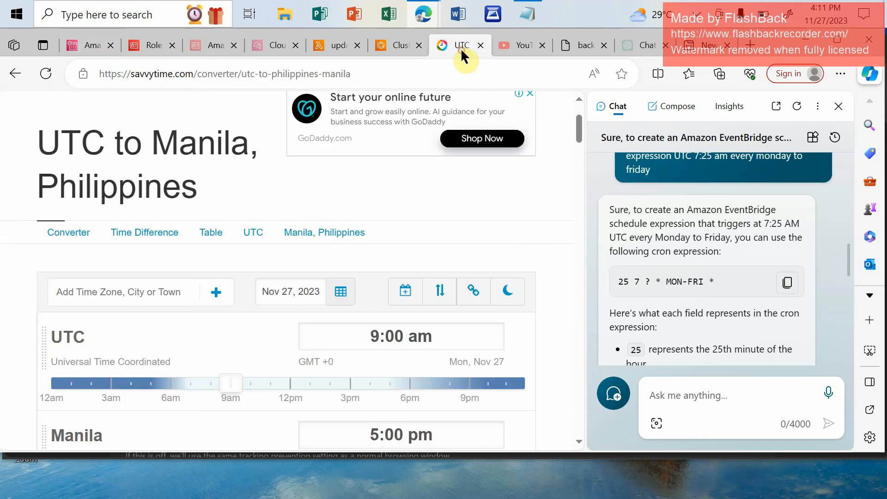
click(90, 45)
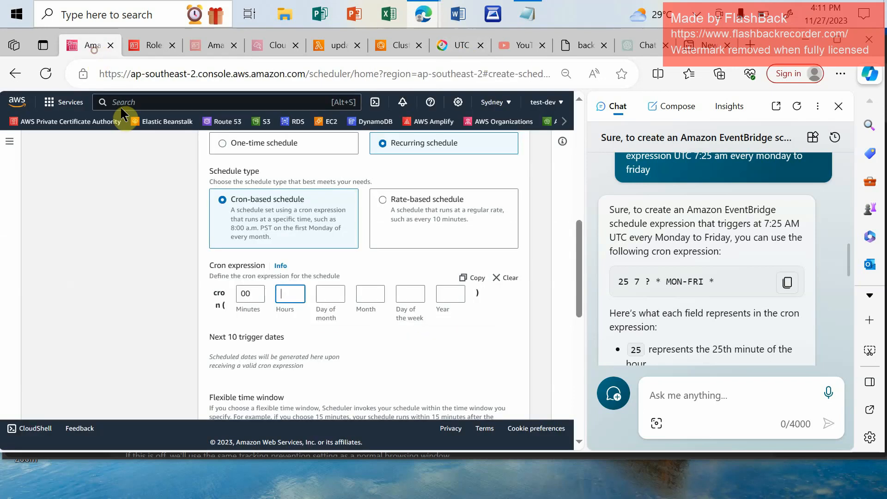
text(9)
Complete the cron expression with day of month ?, month *, day of the week MON-FRI and year *, checking Copilot's field explanations
click(330, 293)
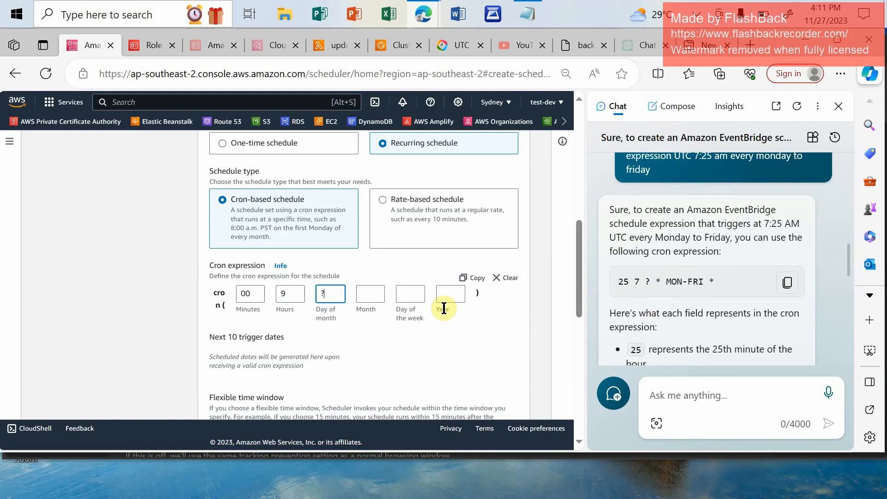
click(364, 296)
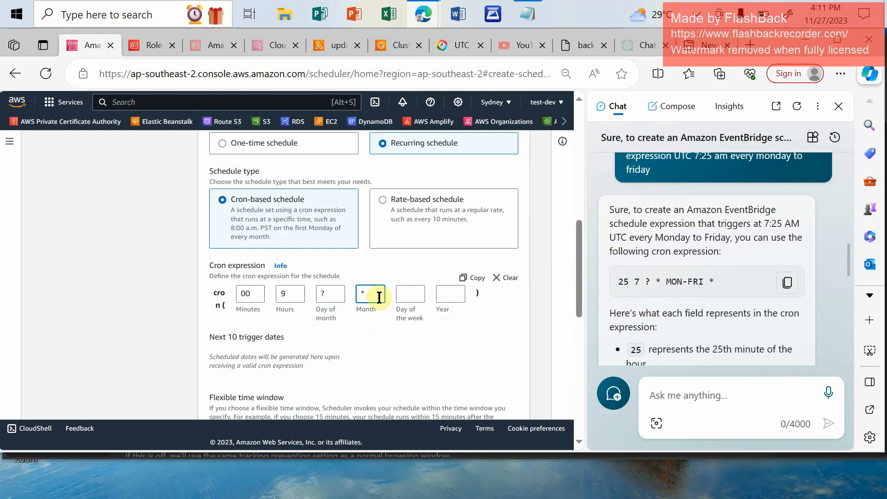
key(Tab)
text(MON-FRI)
key(Home)
key(Right)
key(Right)
key(Right)
key(Right)
key(Right)
click(455, 294)
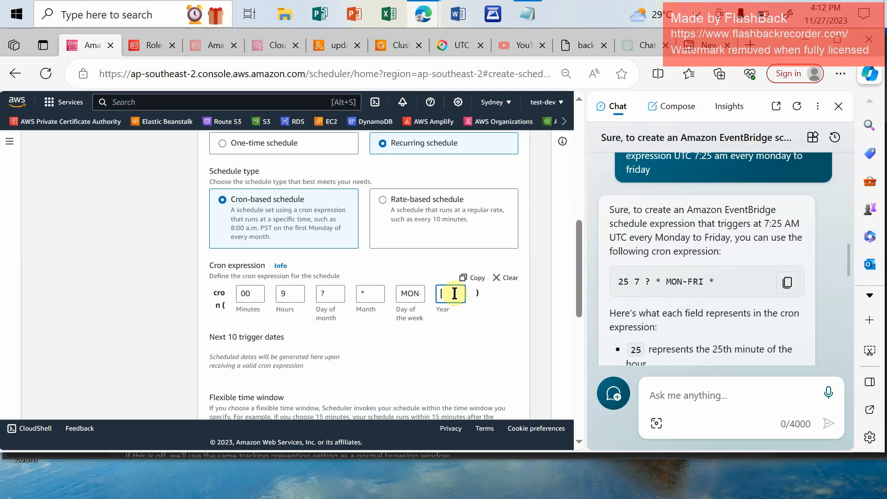
text(*)
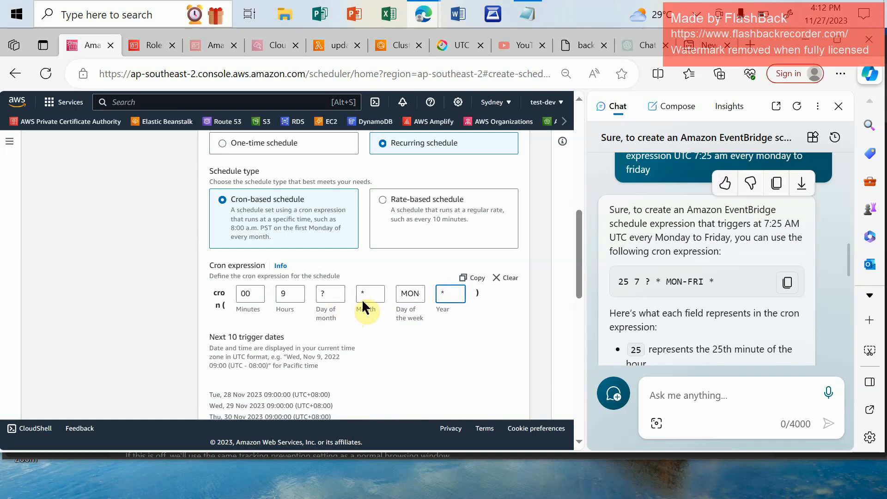
scroll(686, 302, down, 4)
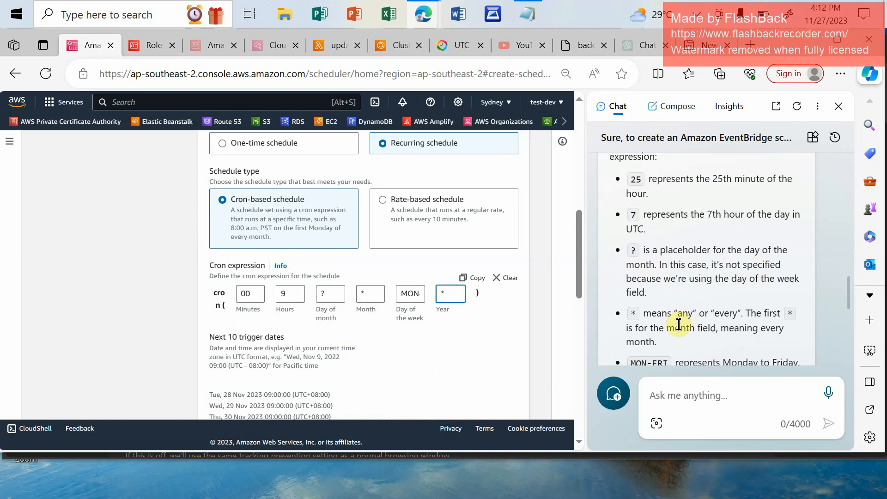
Compare the stop-service cron expression with Copilot's example and its explanation of the MON-FRI and year fields, and close the chat
scroll(677, 321, down, 2)
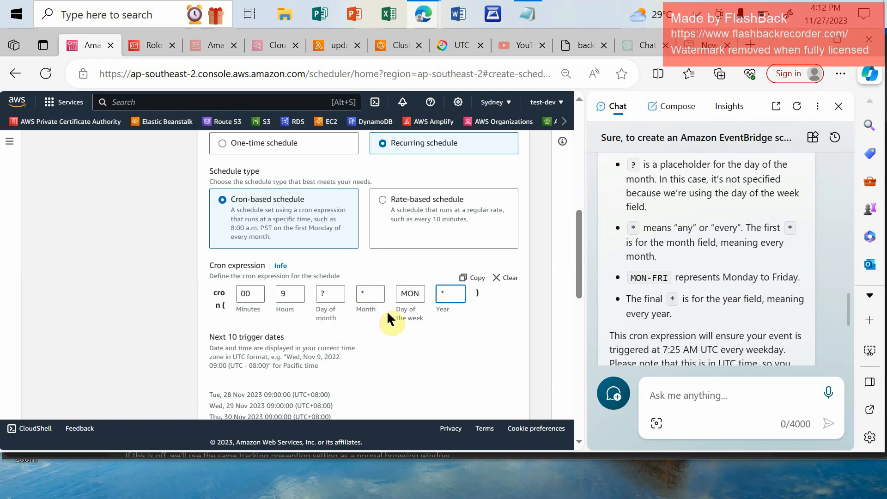
drag(681, 316, 627, 299)
click(683, 318)
drag(625, 279, 669, 279)
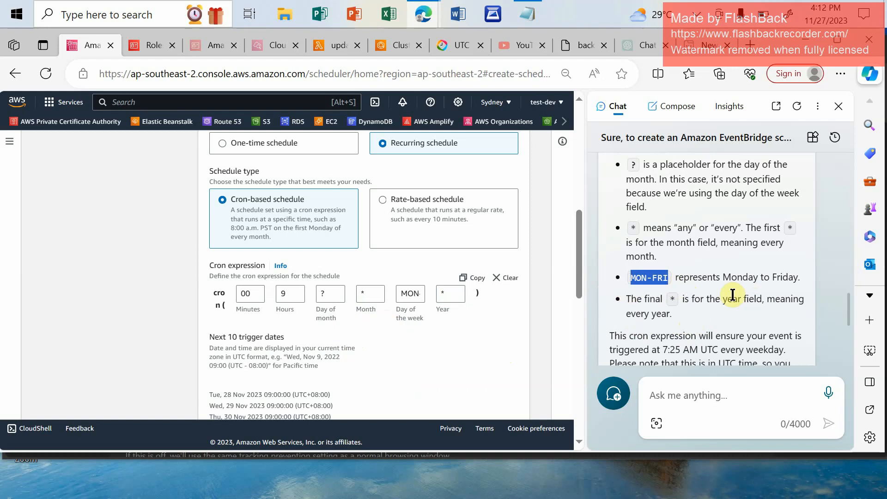
click(679, 316)
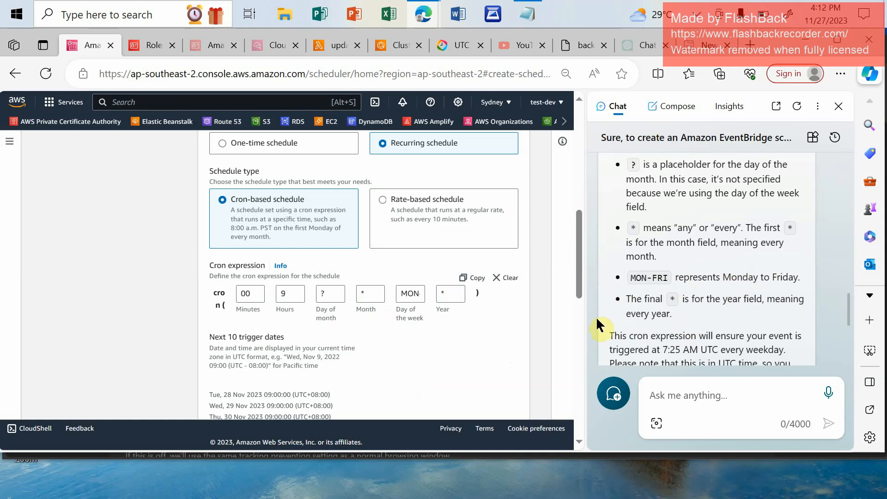
click(841, 110)
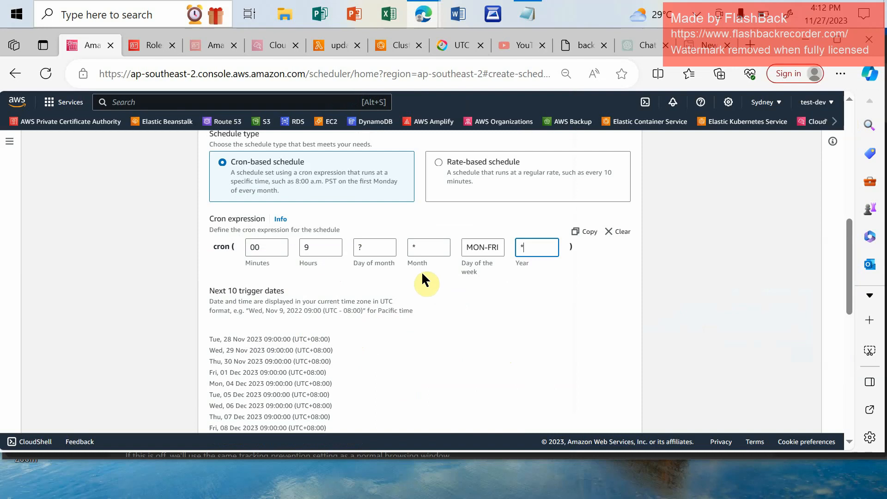
click(870, 73)
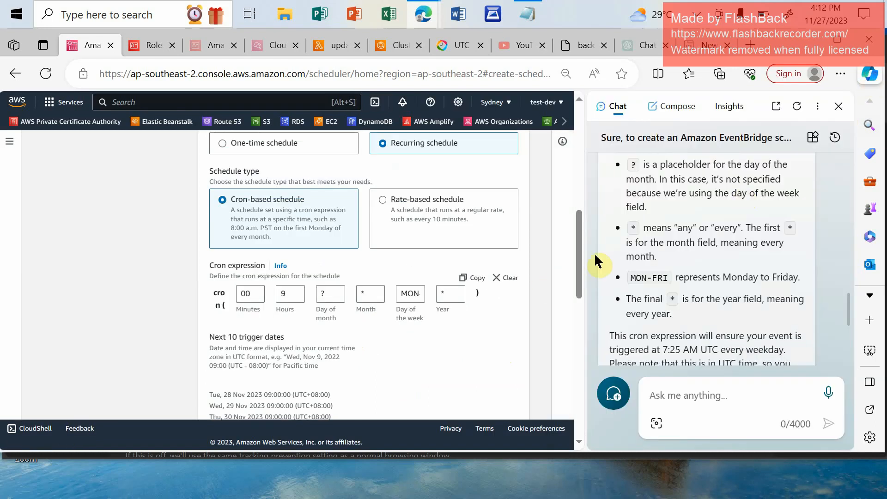
scroll(656, 292, up, 4)
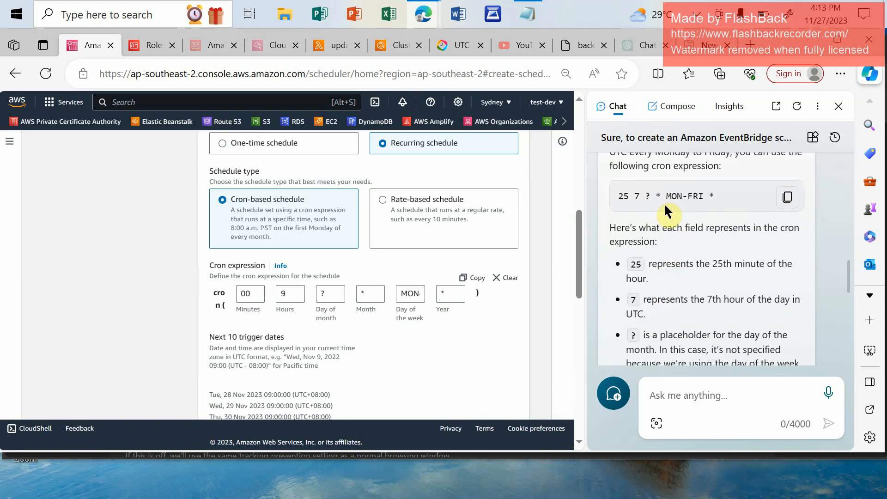
click(839, 106)
Choose an option for the schedule's flexible time window and recheck the cron expression
scroll(451, 345, down, 3)
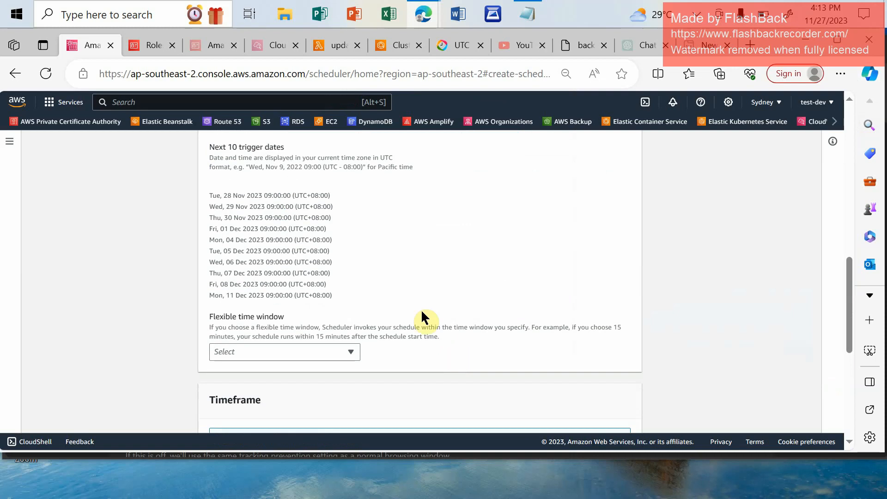
click(353, 353)
click(276, 252)
scroll(402, 360, up, 1)
scroll(373, 362, up, 8)
scroll(370, 361, down, 12)
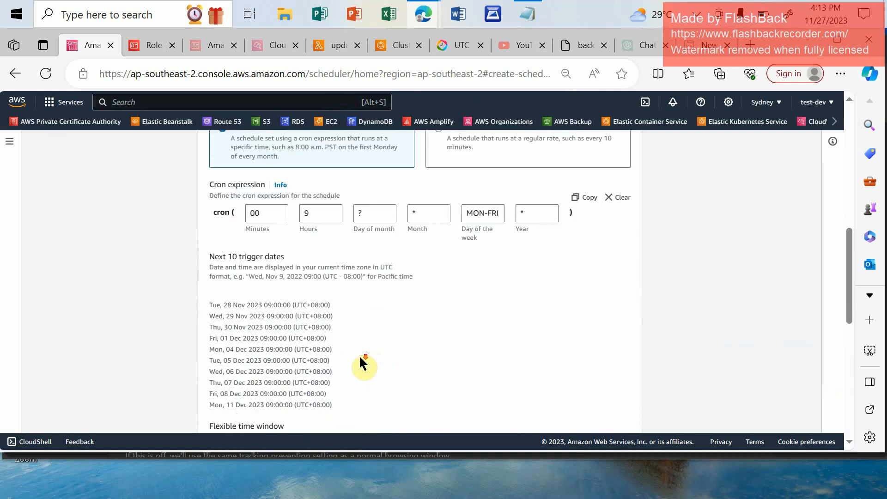
Set the schedule's time zone to (UTC+00:00) UTC
scroll(378, 265, down, 3)
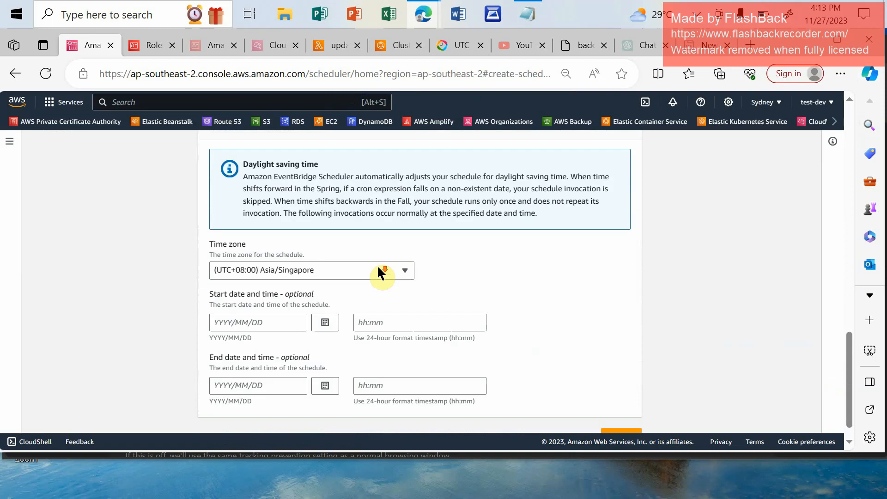
click(300, 261)
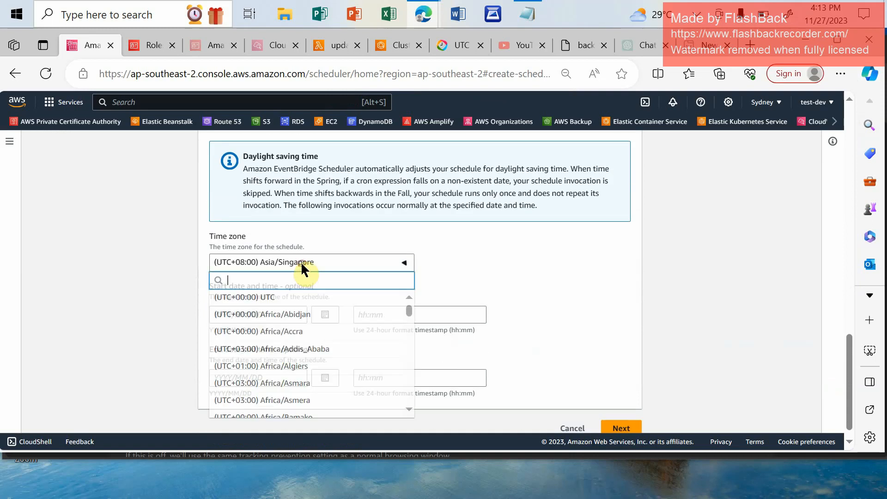
click(265, 297)
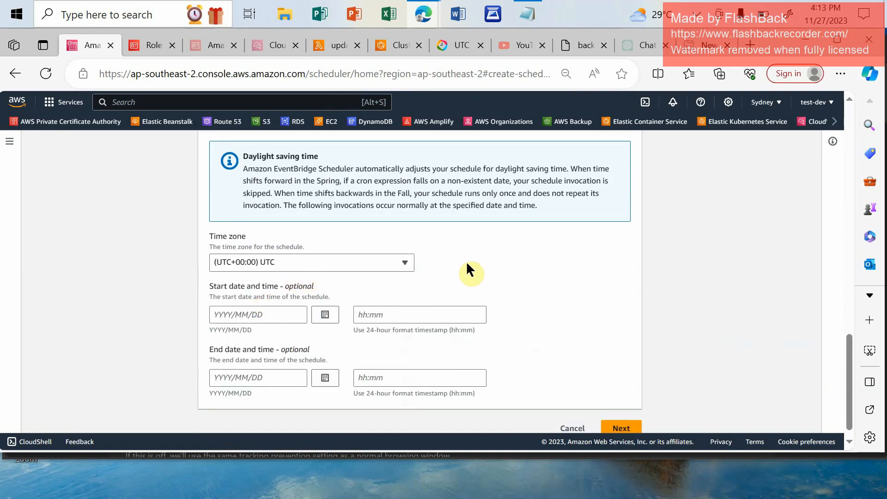
Recheck the UTC to Manila conversion on the Savvy Time page, return to the schedule and continue to target selection
click(451, 44)
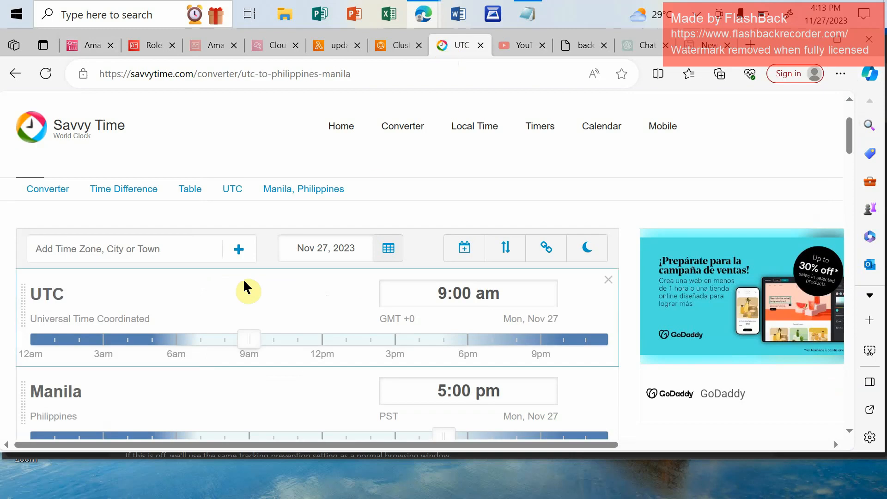
scroll(313, 348, down, 3)
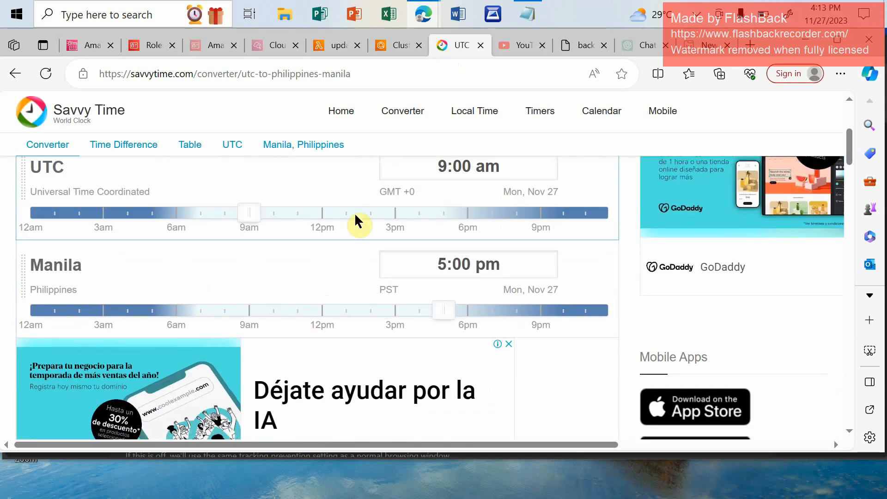
click(90, 43)
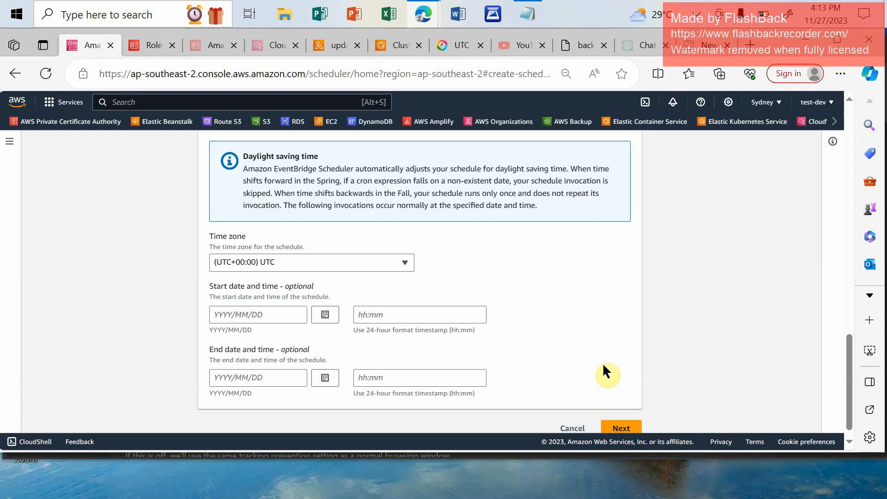
scroll(604, 365, down, 1)
click(628, 414)
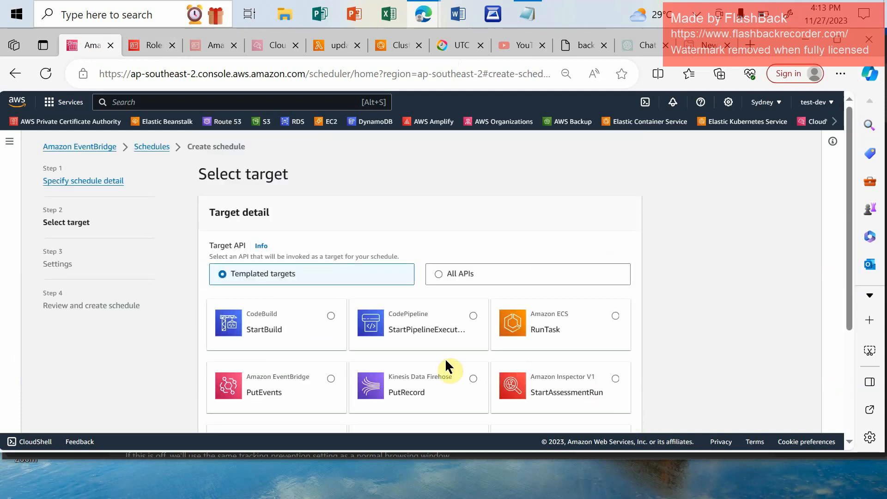
Select AWS Lambda Invoke as the schedule's target and look over its function and payload settings
scroll(437, 342, down, 3)
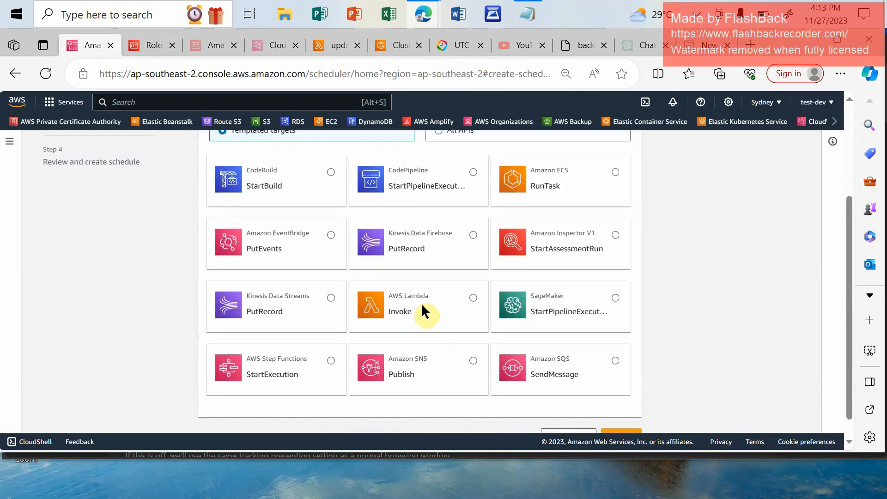
click(474, 298)
scroll(476, 314, down, 7)
scroll(471, 324, up, 6)
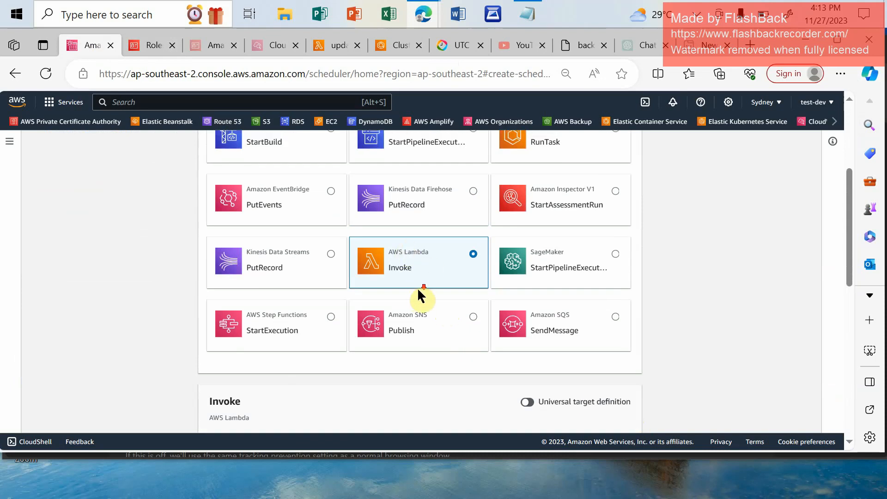
scroll(417, 287, down, 10)
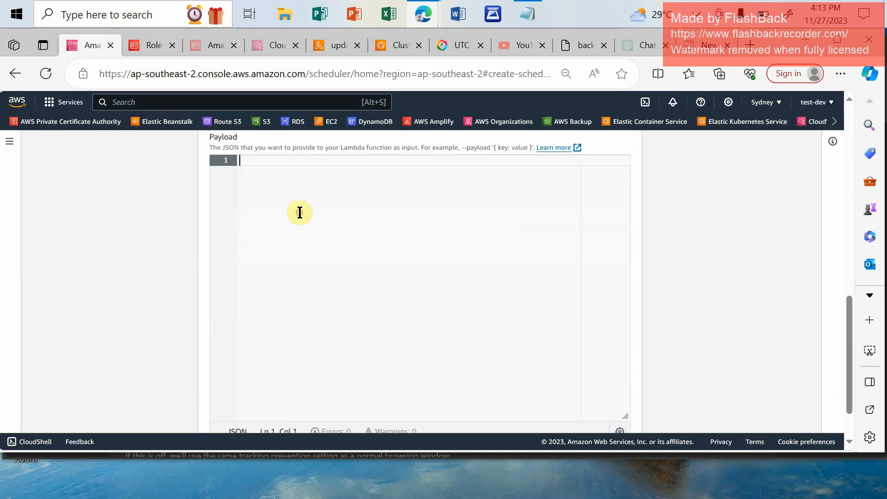
scroll(352, 277, up, 3)
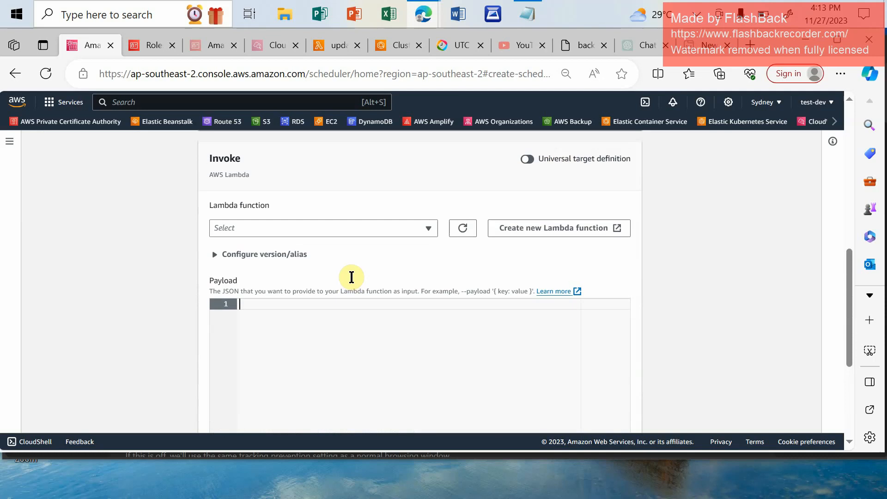
Copy the update-service test event's JSON from the Lambda function page, close the event dialog and review the function code
click(322, 46)
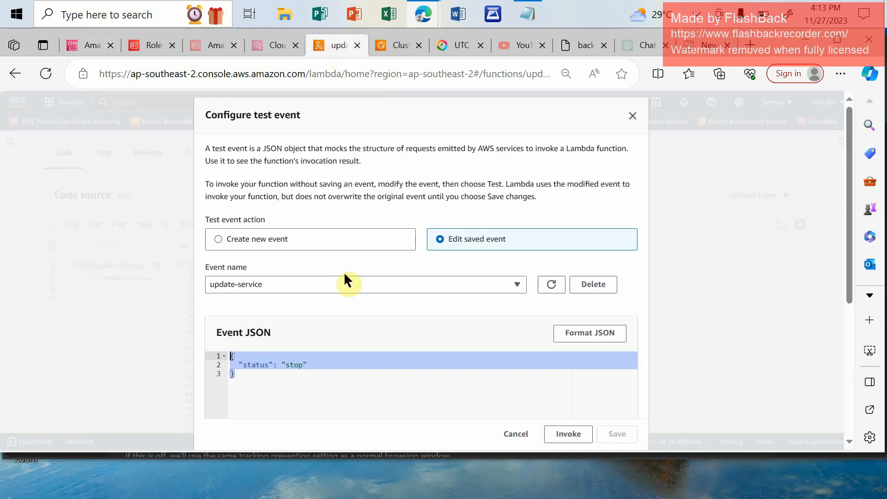
right_click(307, 362)
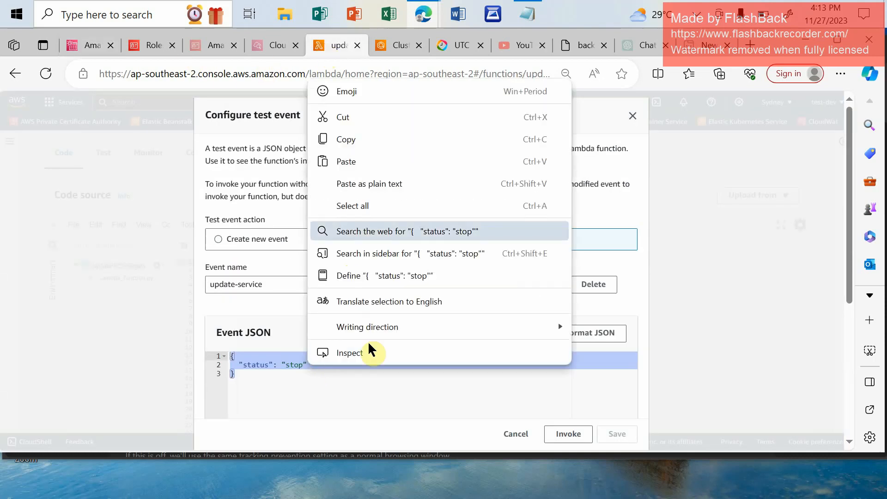
click(346, 136)
click(632, 116)
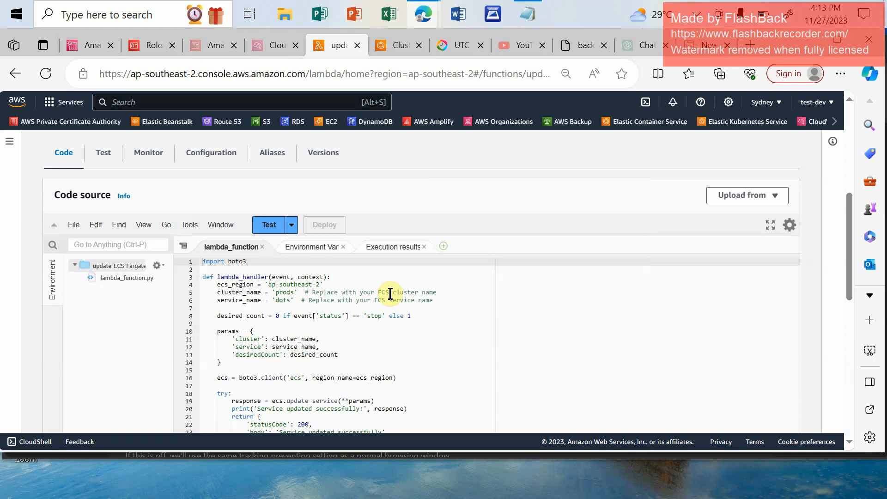
scroll(307, 294, down, 6)
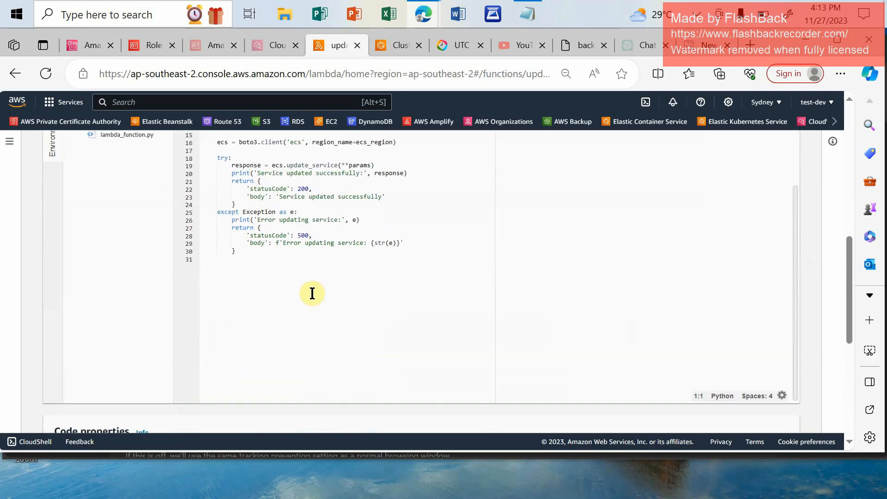
scroll(312, 291, up, 1)
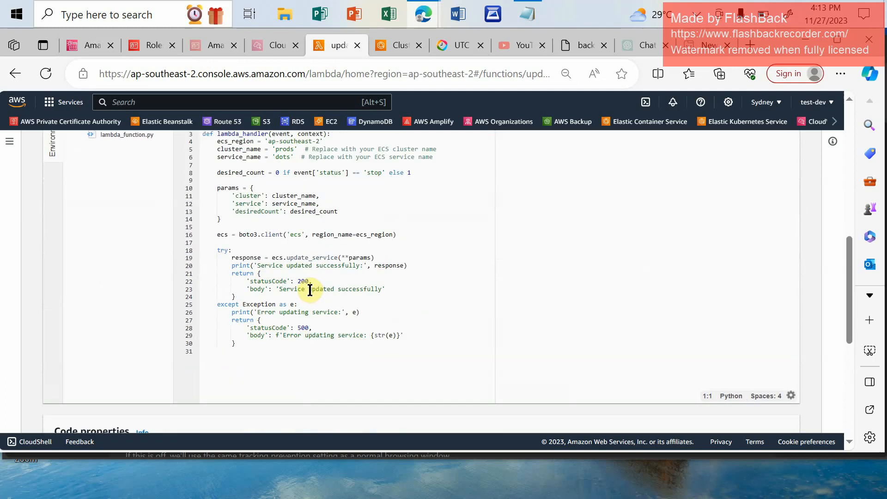
scroll(310, 290, up, 3)
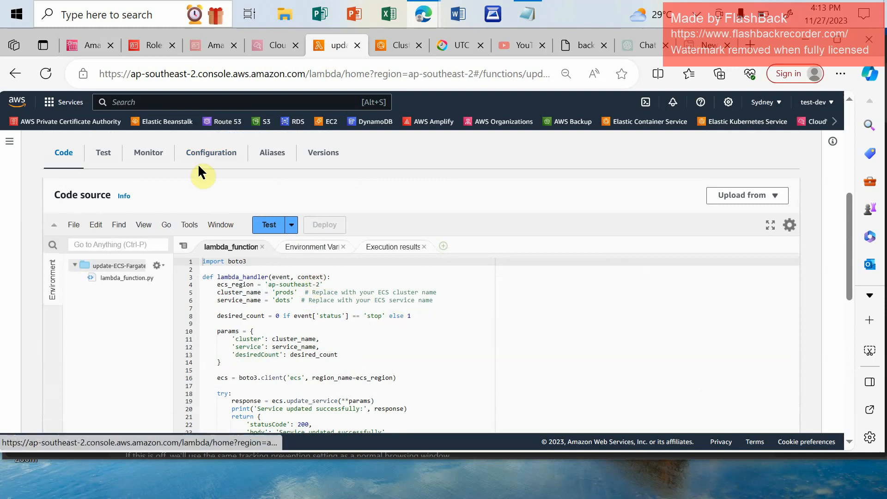
Switch to the IAM console, search the policies for "update" and open the Update-ECS-service-task policy
click(144, 41)
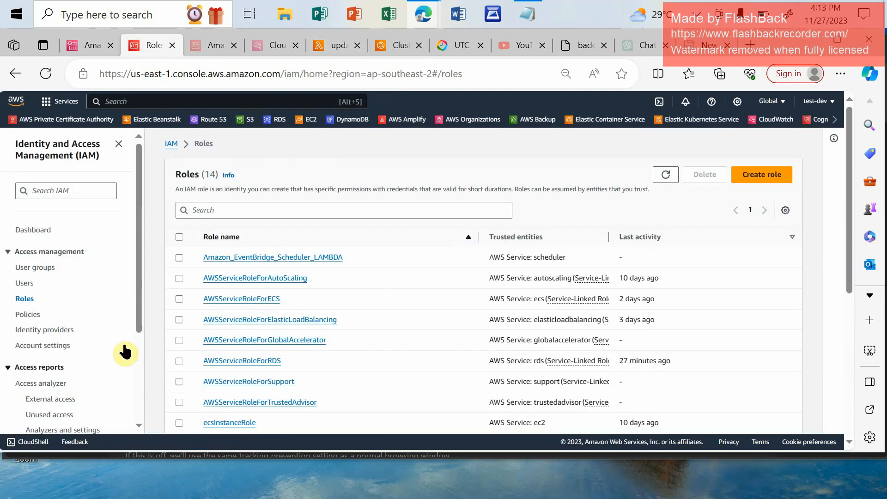
click(27, 314)
click(236, 222)
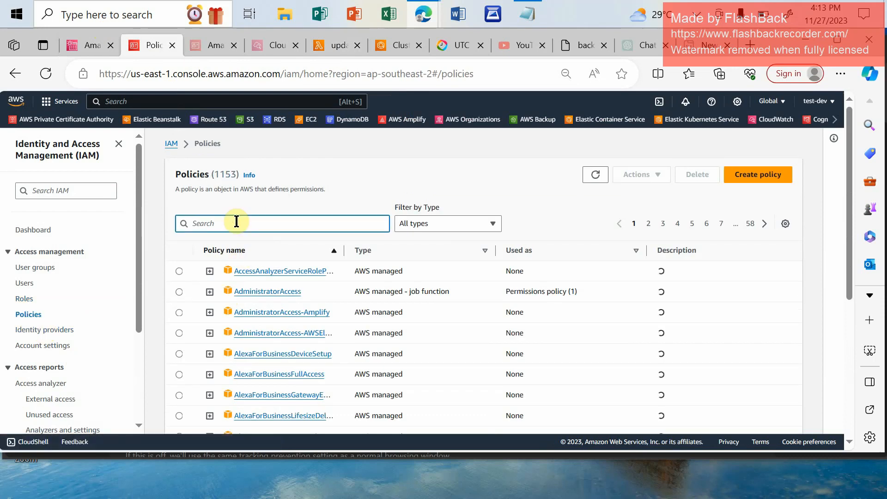
text(update)
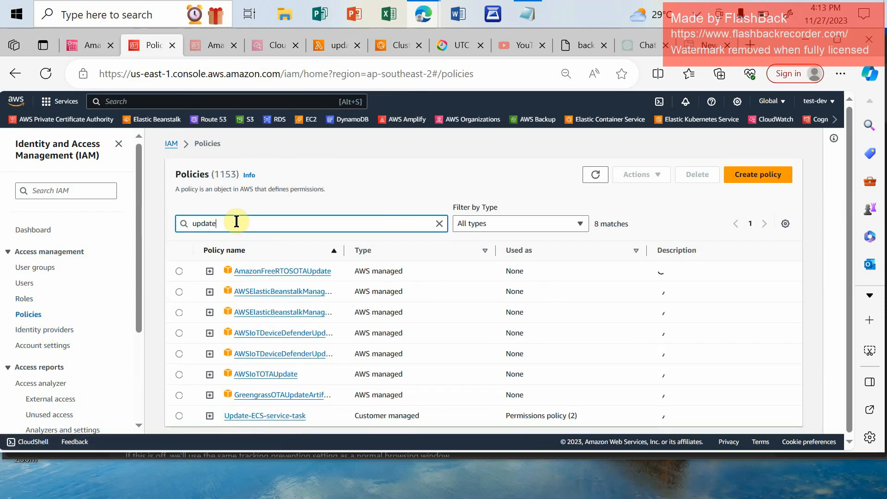
click(276, 415)
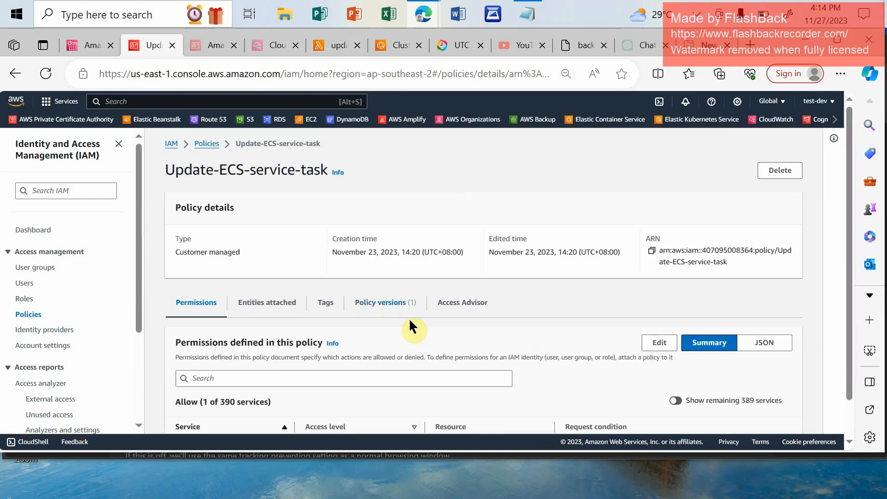
Display the policy's permissions as JSON and examine the permission statement and the policy's name
scroll(413, 327, down, 1)
click(764, 301)
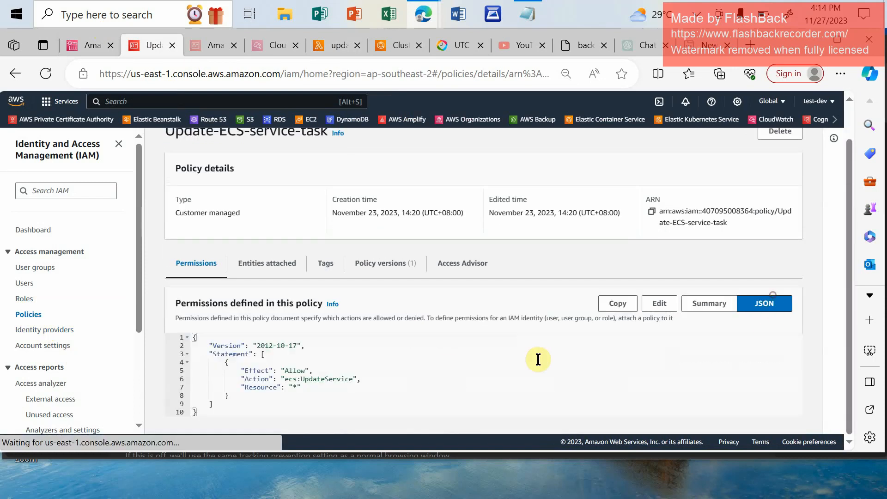
drag(218, 412, 188, 341)
scroll(365, 399, up, 1)
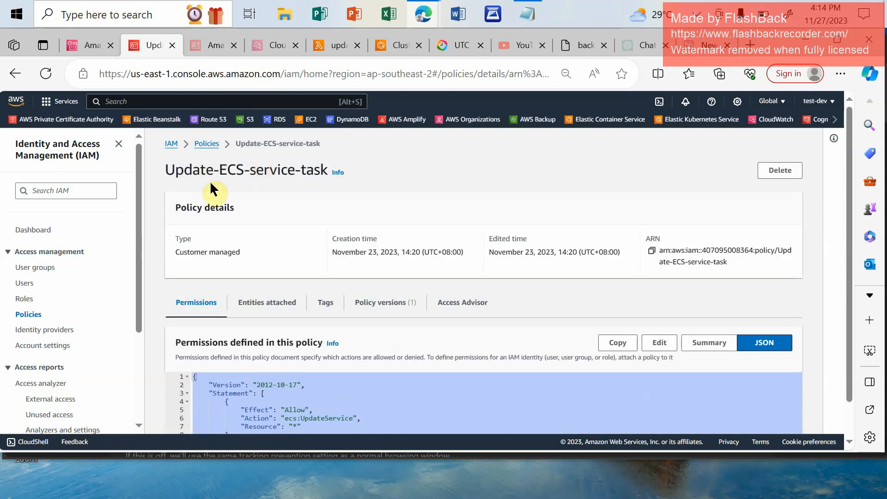
drag(165, 165, 336, 175)
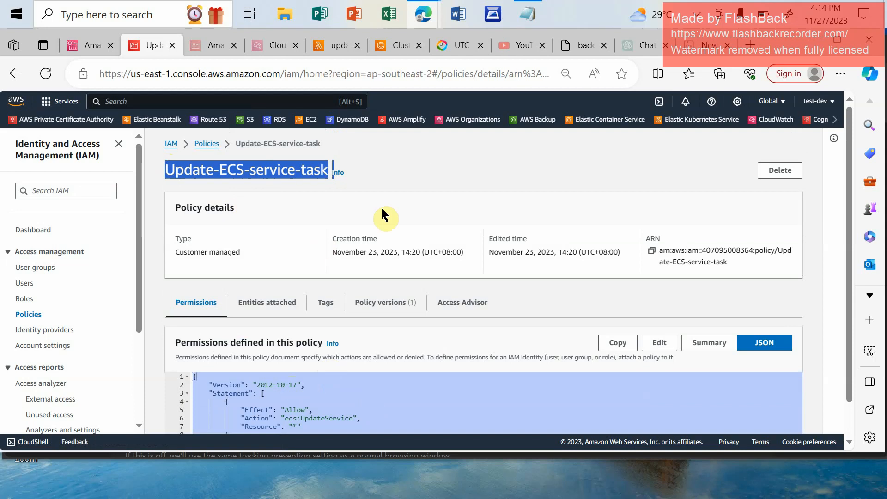
click(393, 194)
Search the IAM roles for "updat" and open the Update-ECS-service-task-role role
click(25, 298)
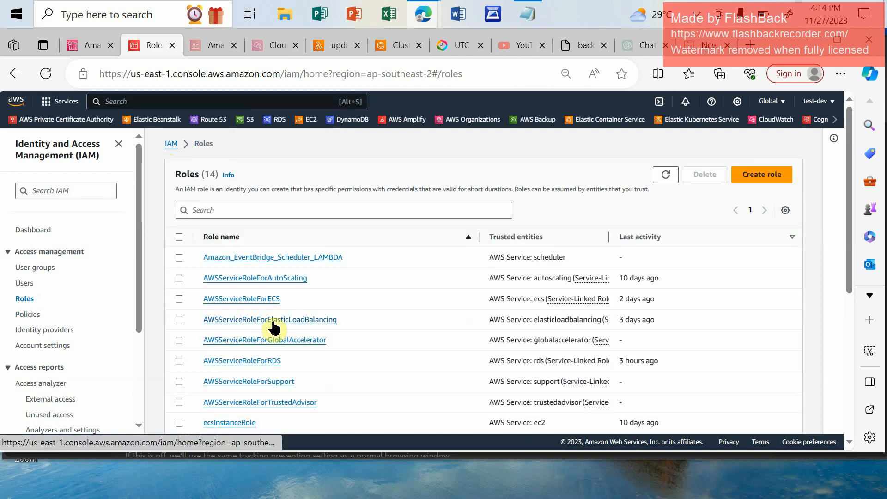
click(233, 211)
text(updat)
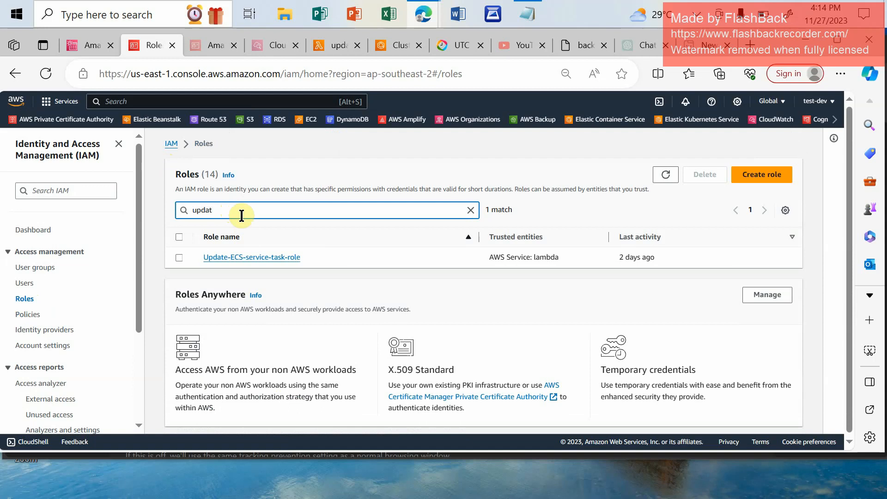
click(267, 256)
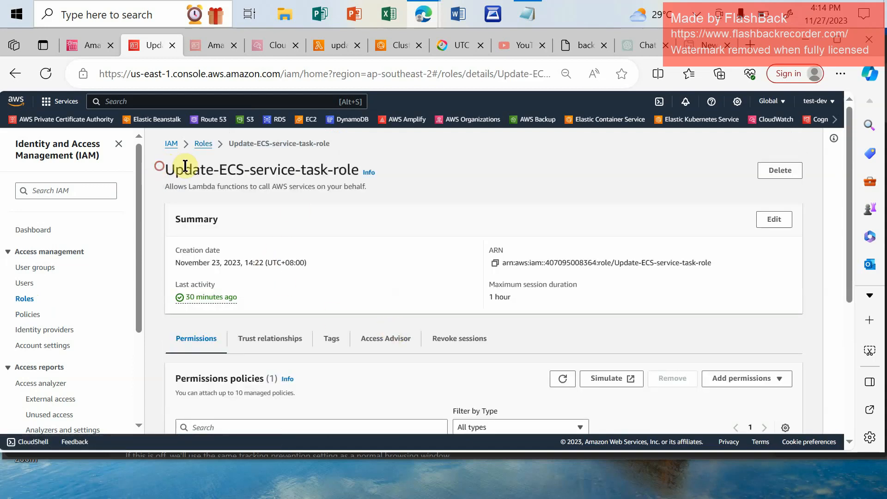
Examine the Update-ECS-service-task-role role's name and attached policy, and return to the list of all IAM roles
drag(159, 166, 367, 173)
scroll(422, 291, down, 5)
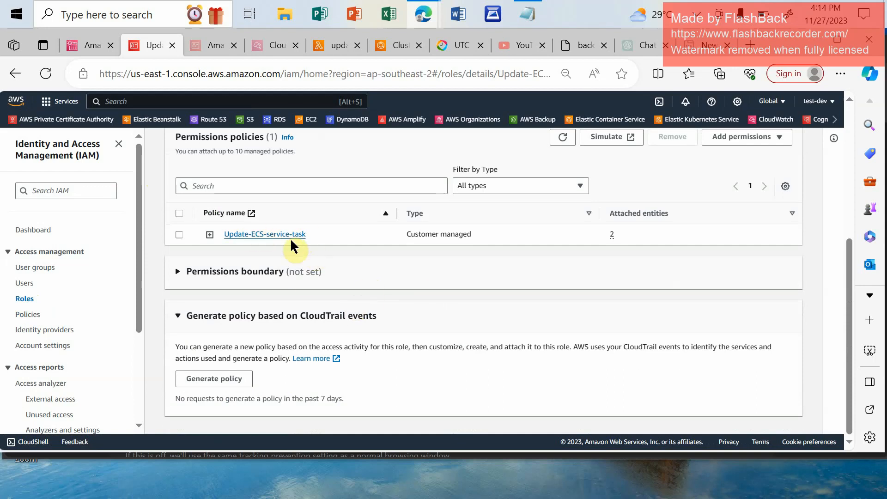
scroll(312, 255, up, 5)
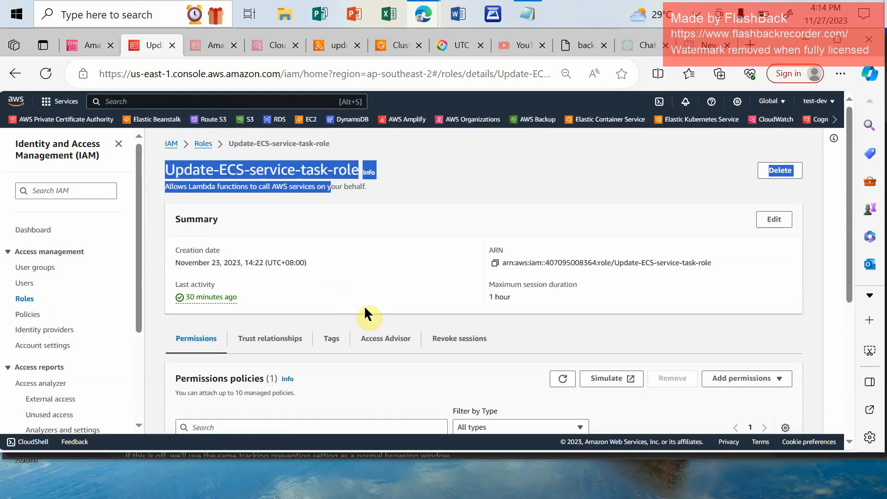
click(417, 177)
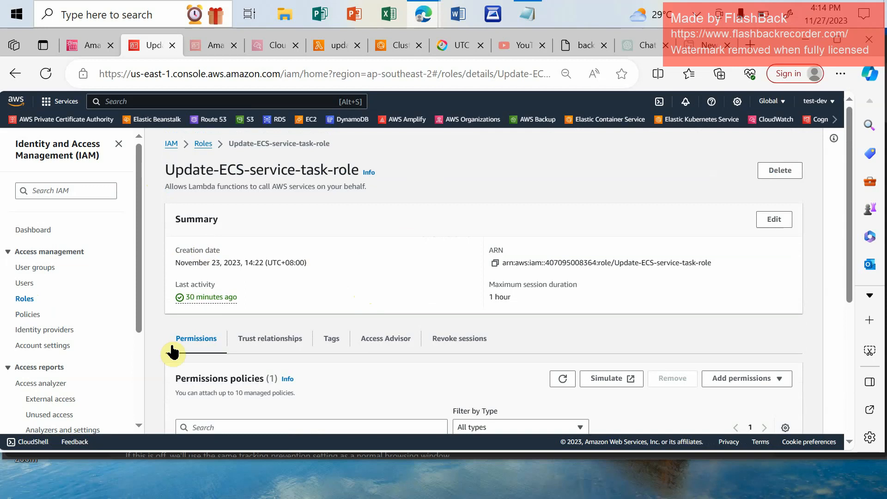
click(25, 300)
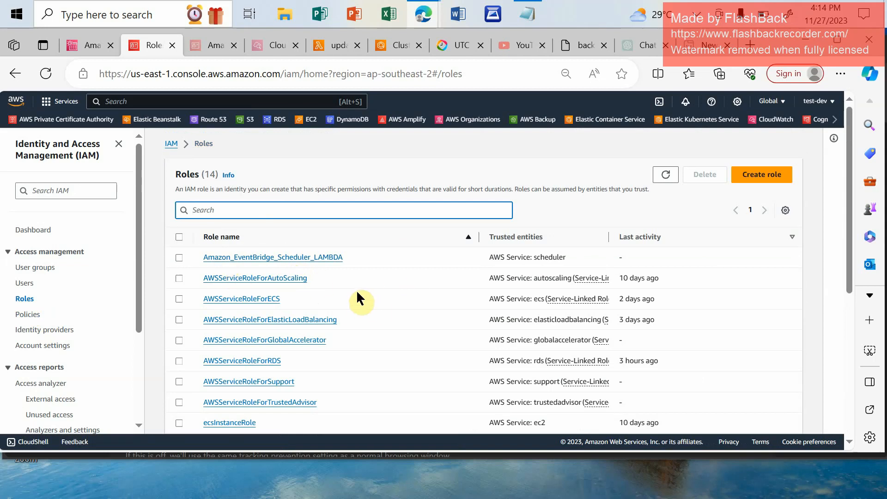
scroll(358, 299, down, 3)
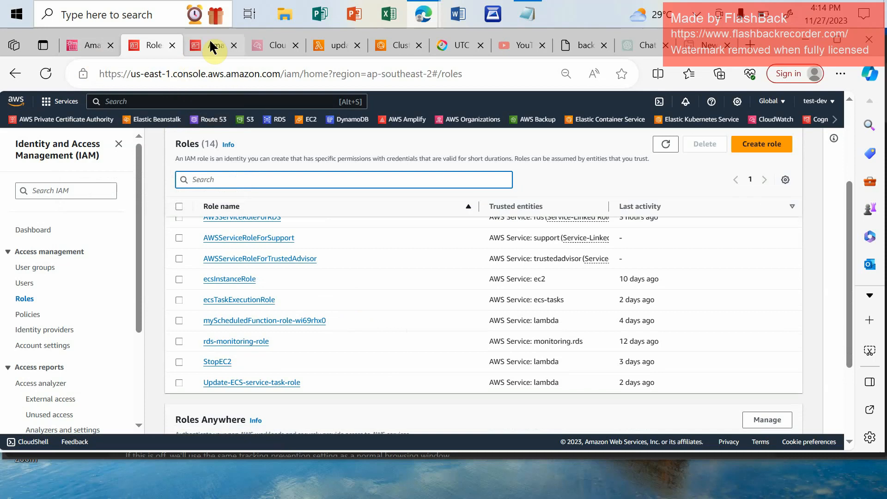
Copy the "status": "stop" JSON from the Lambda function's update-service test event and close the event dialog
click(88, 45)
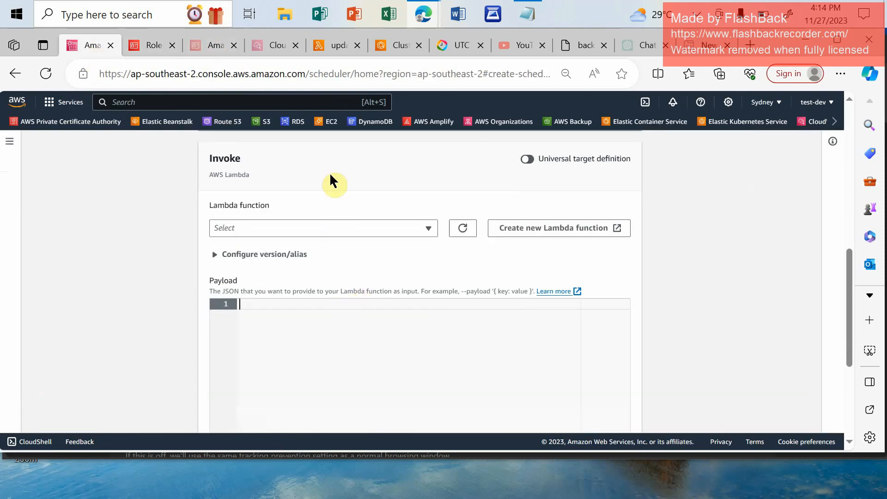
click(322, 44)
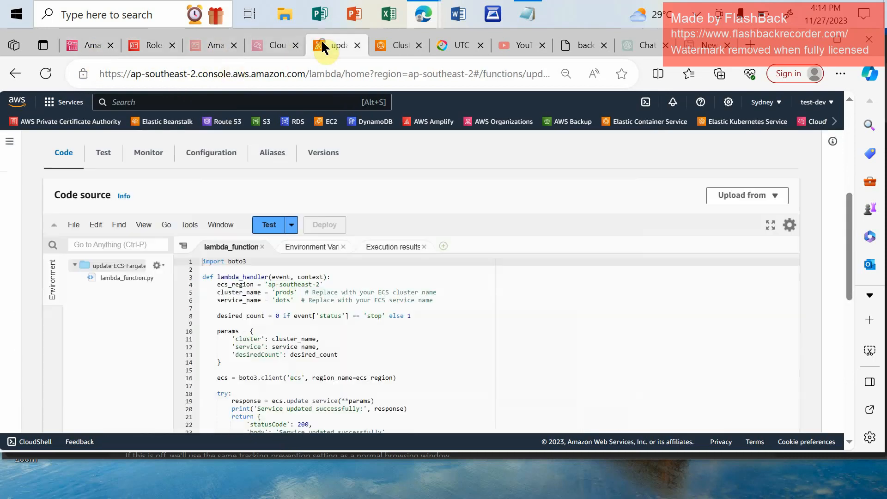
click(291, 225)
click(290, 238)
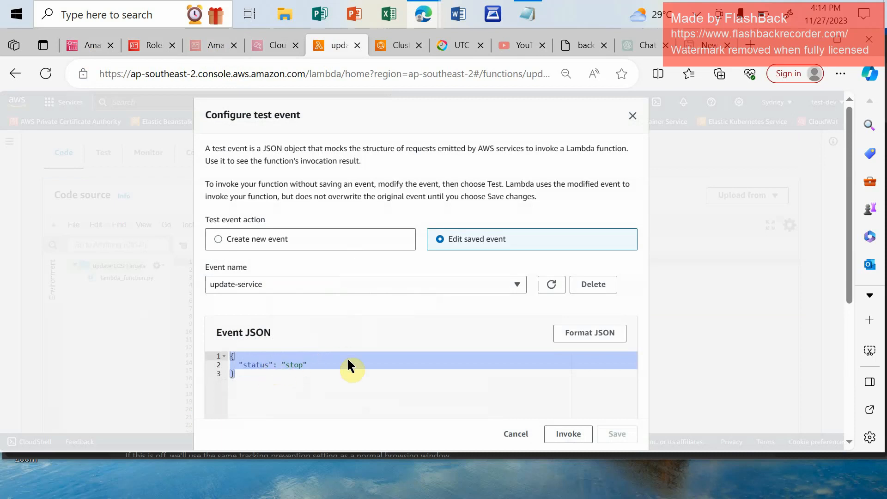
right_click(317, 363)
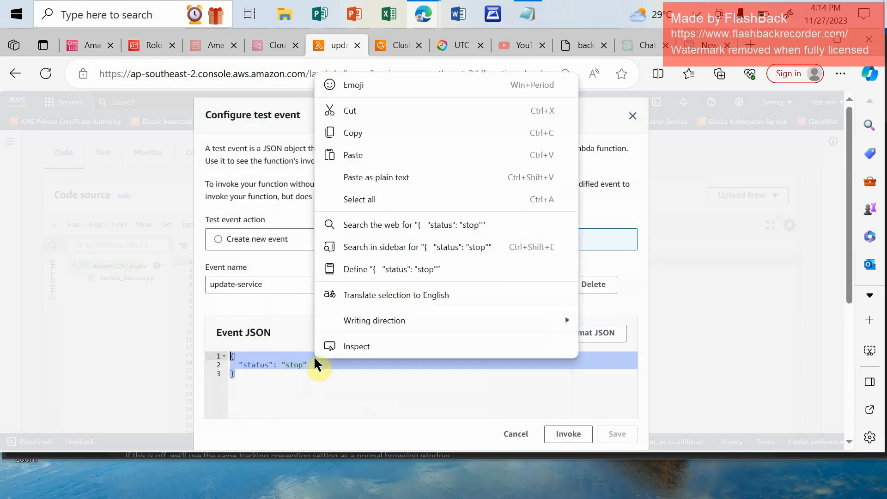
click(363, 134)
click(631, 116)
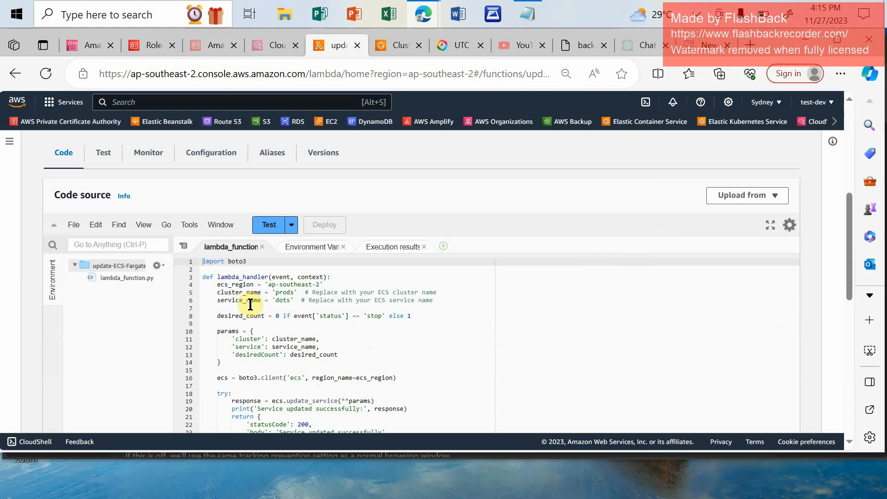
Examine the desired_count line in the Lambda code, focusing on the event status and its 'stop' value
click(302, 316)
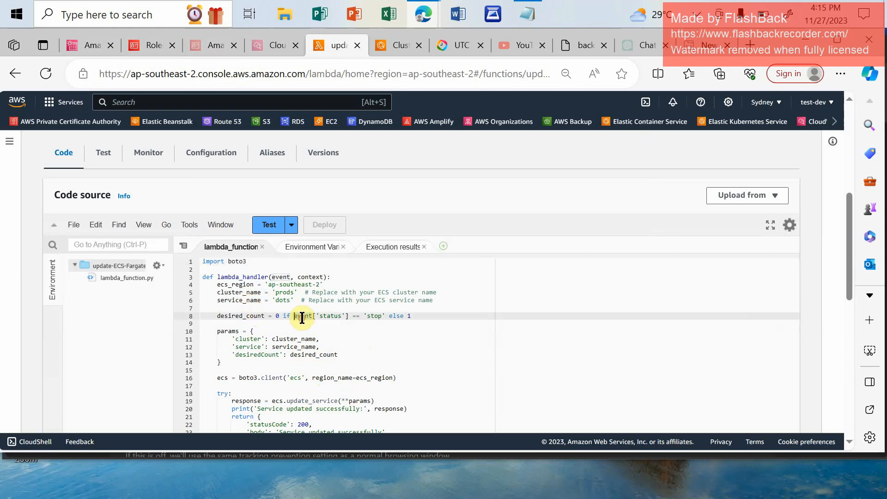
click(397, 339)
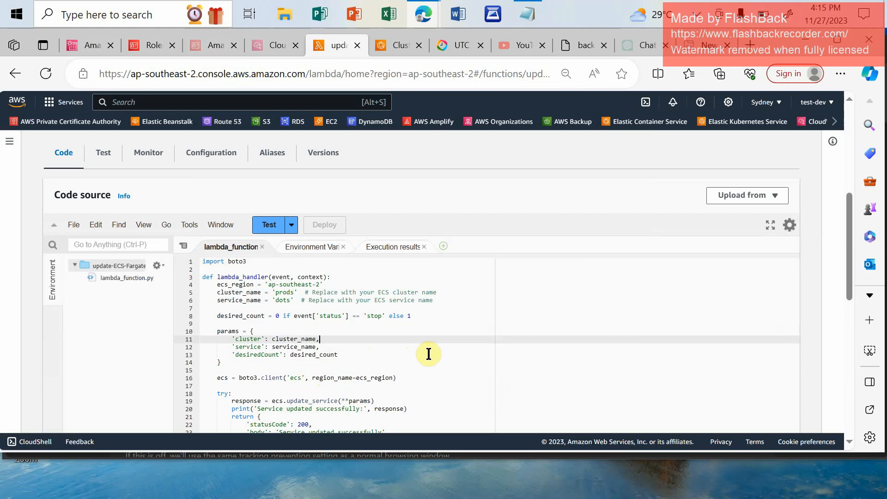
double_click(374, 316)
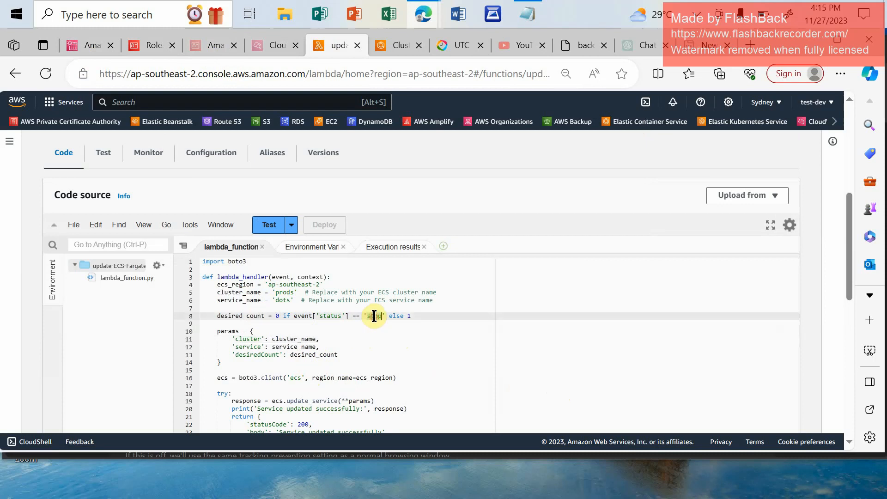
click(384, 341)
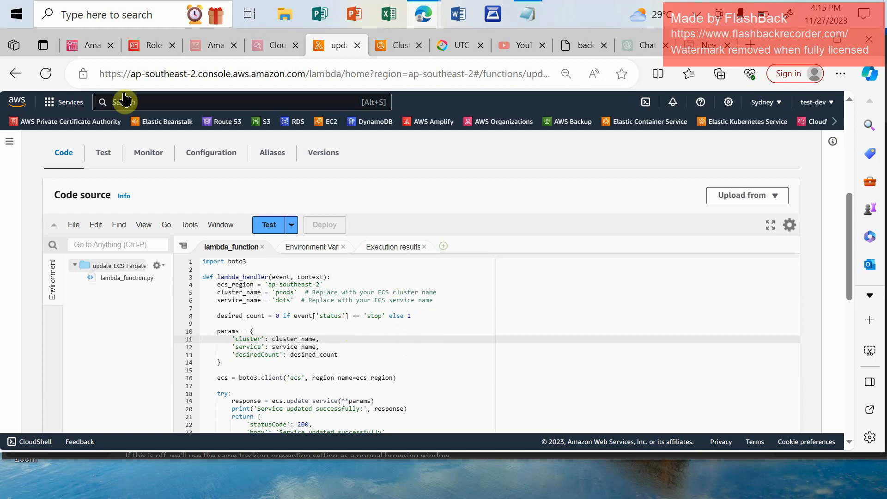
Return to the EventBridge schedule and paste { "status": "stop" } as the Lambda target's payload
click(88, 46)
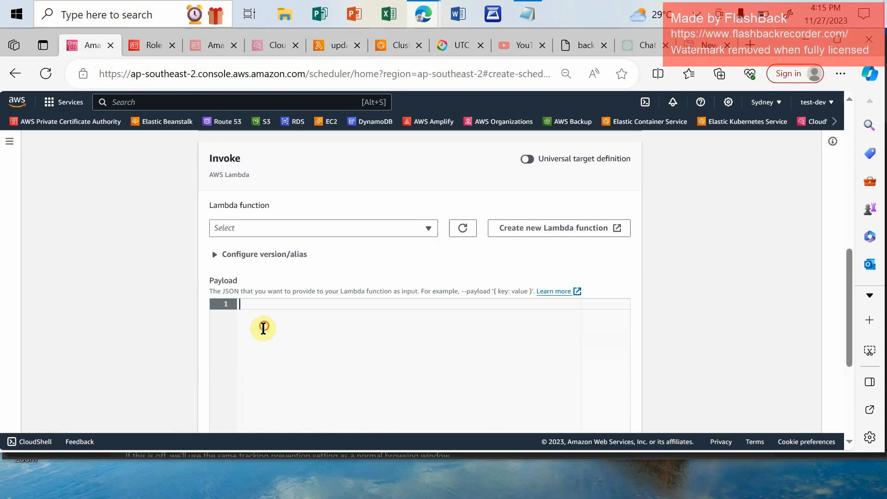
text({   "status": "stop" })
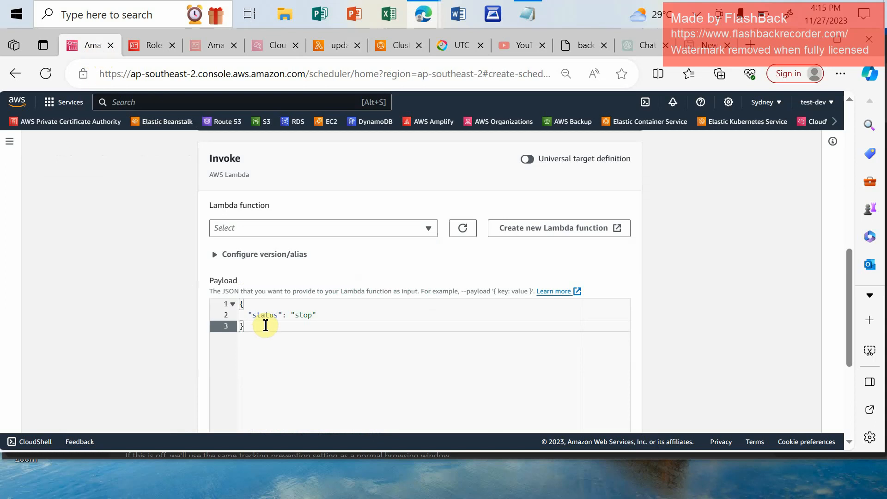
click(314, 316)
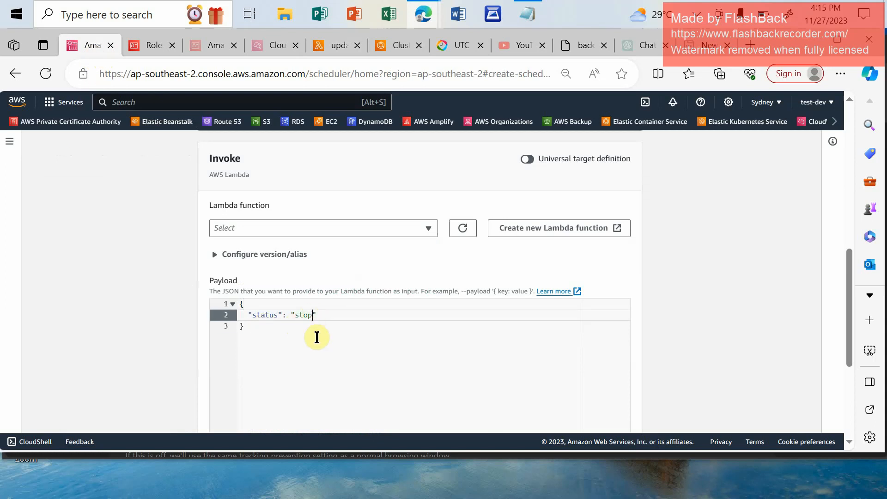
Review the schedule's AWS Lambda Invoke target and payload against the Lambda function's code and overview page
scroll(286, 363, up, 10)
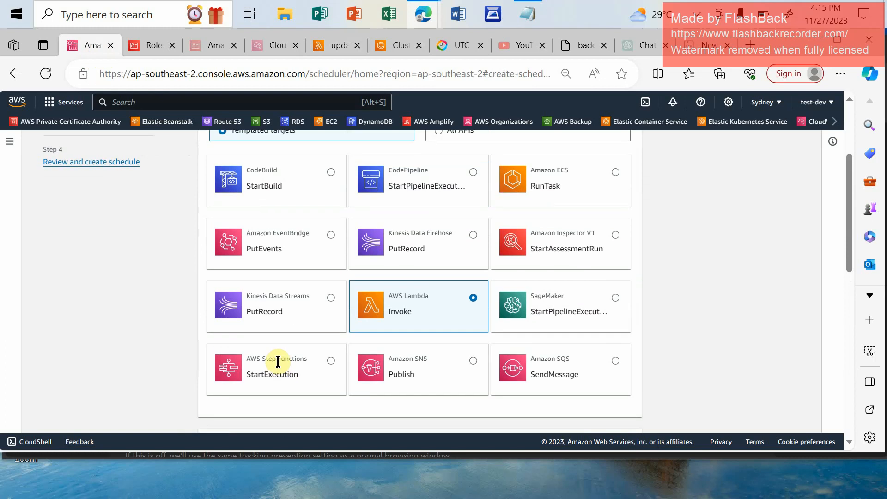
scroll(292, 351, down, 3)
scroll(128, 353, down, 3)
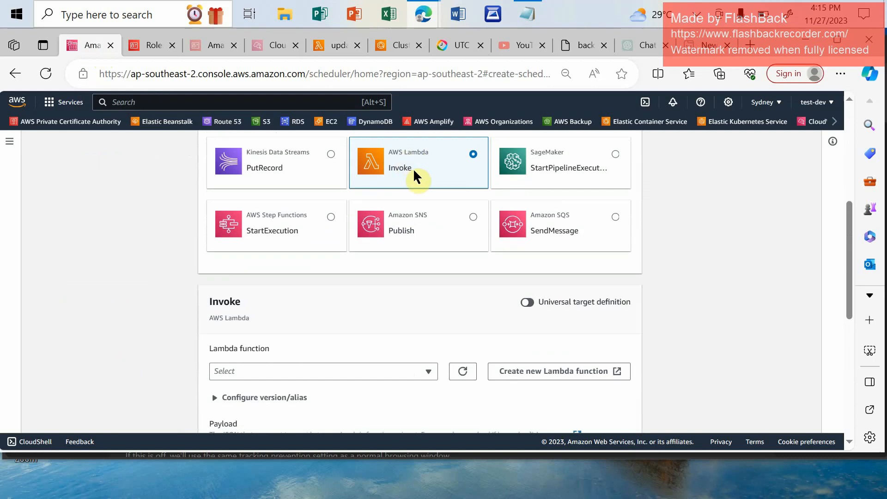
scroll(414, 183, down, 3)
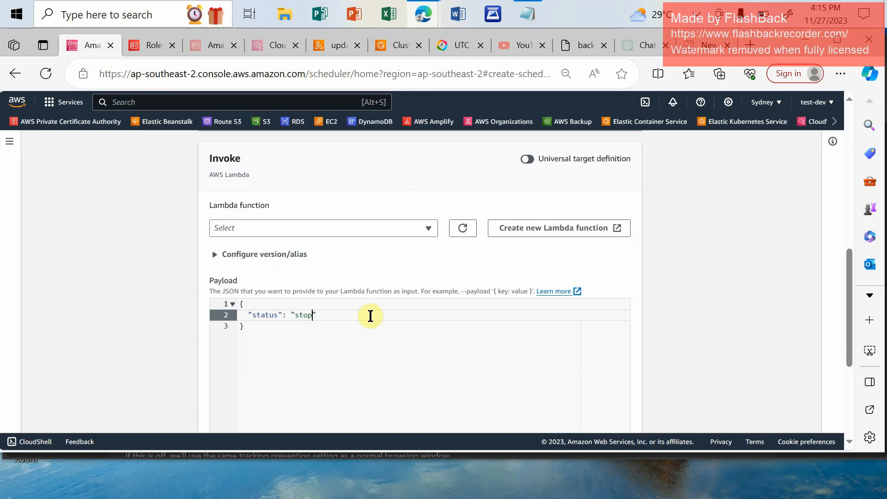
drag(264, 326, 235, 306)
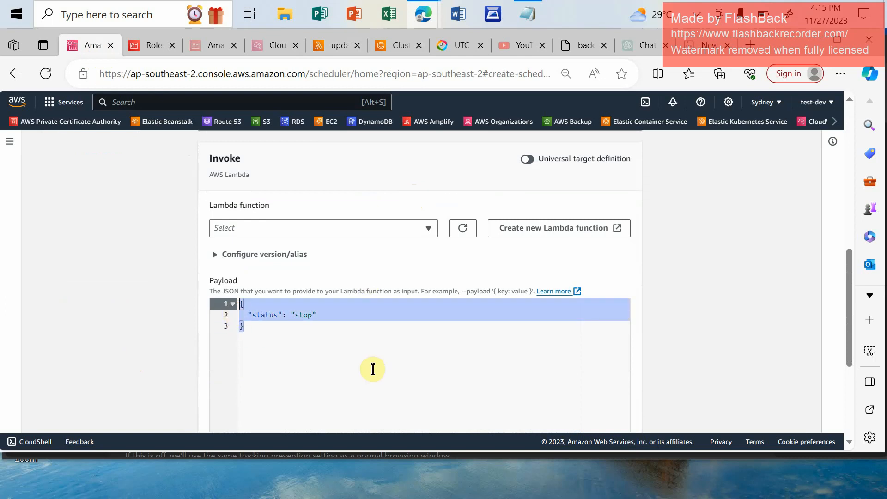
click(324, 44)
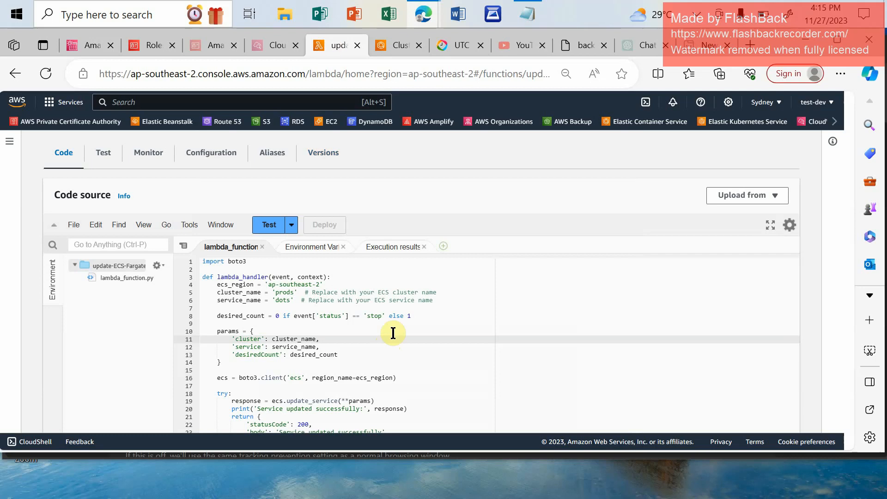
scroll(344, 380, down, 2)
scroll(346, 381, up, 10)
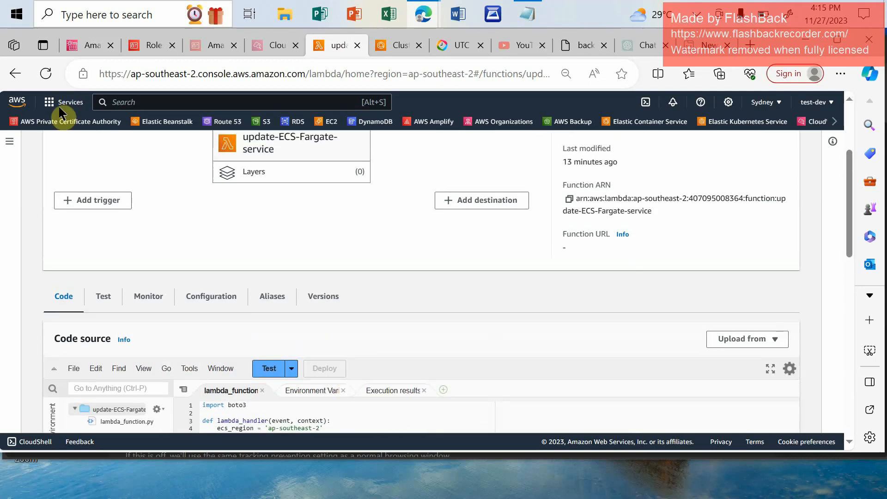
click(92, 45)
scroll(356, 333, up, 10)
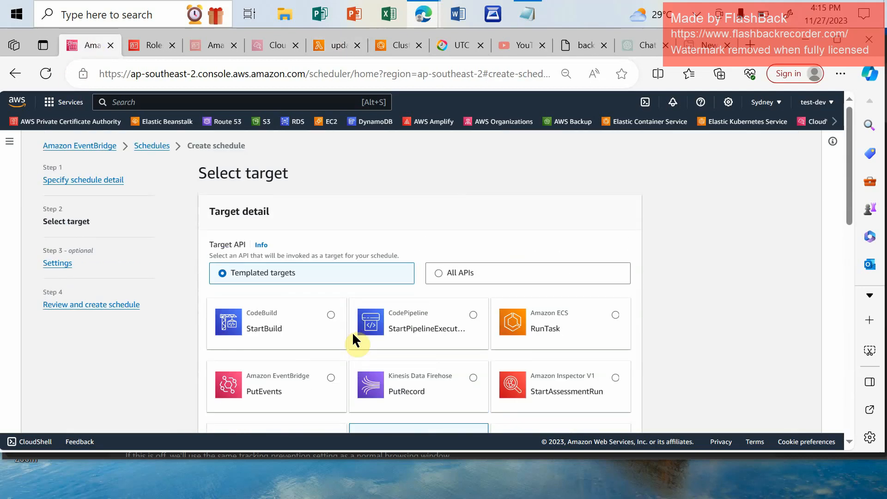
scroll(359, 333, down, 3)
scroll(355, 333, up, 3)
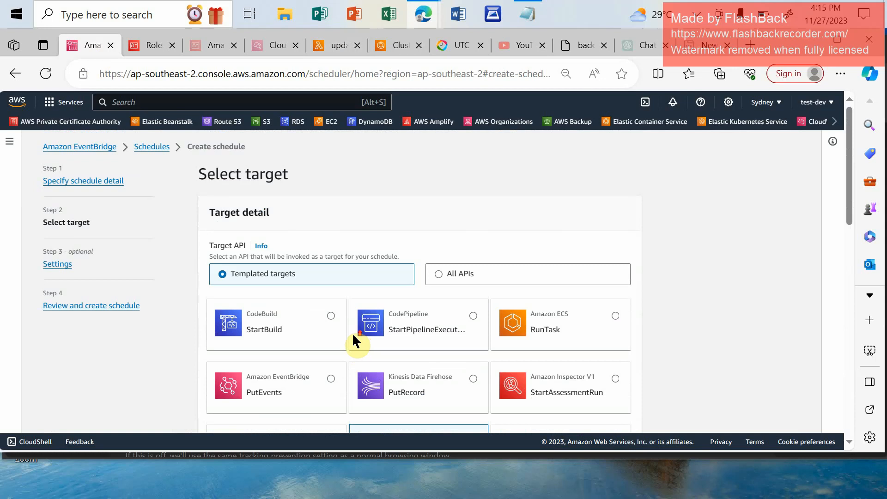
scroll(352, 333, down, 3)
scroll(352, 342, down, 6)
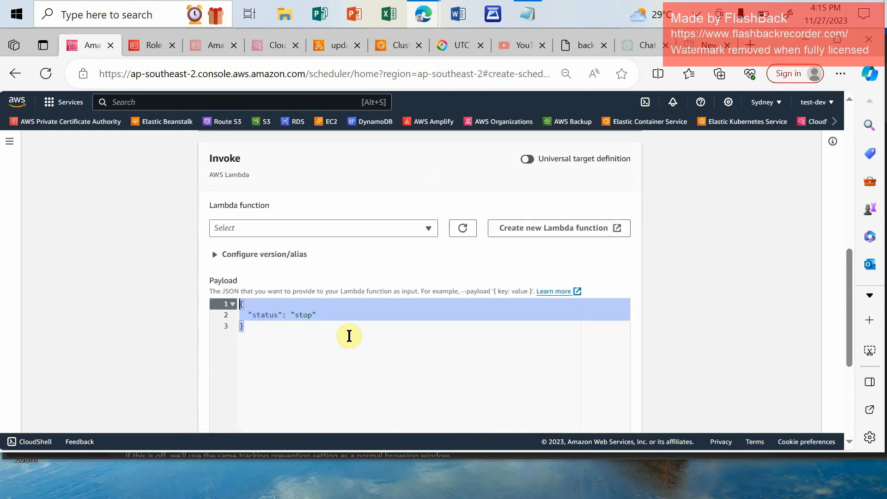
Choose update-ECS-Fargate-service as the Lambda function that the schedule invokes
click(338, 351)
scroll(365, 361, down, 5)
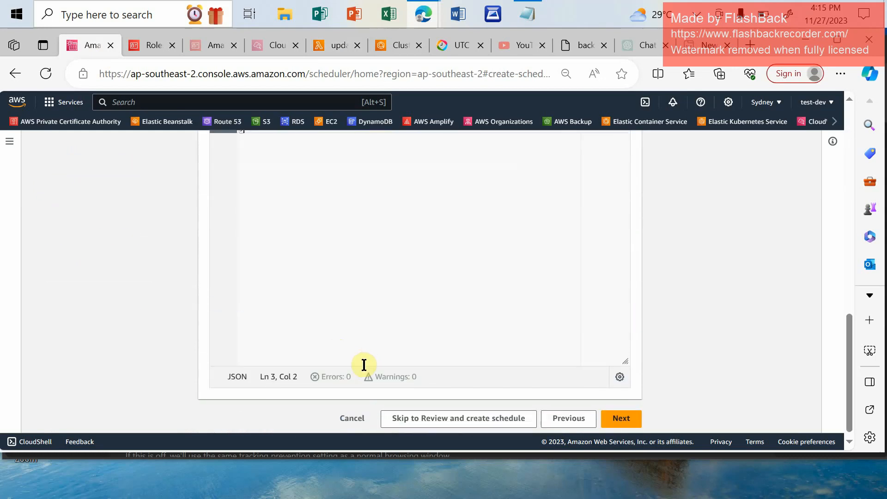
click(622, 416)
click(410, 271)
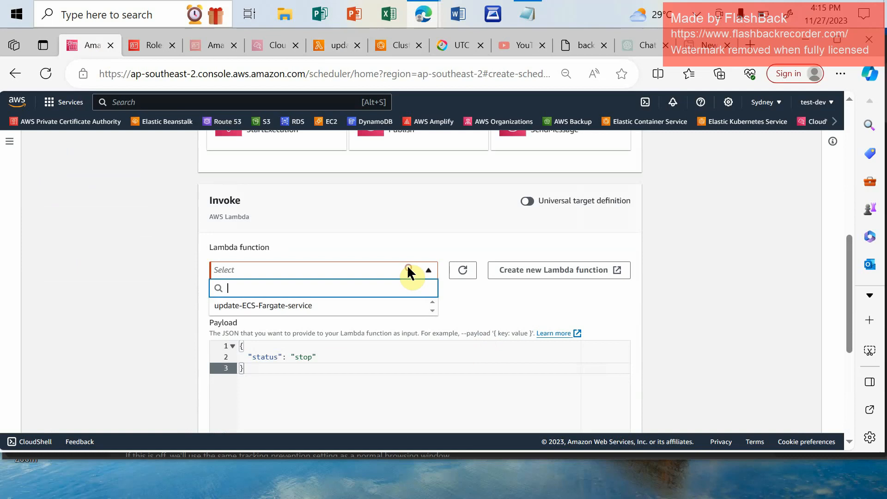
click(331, 307)
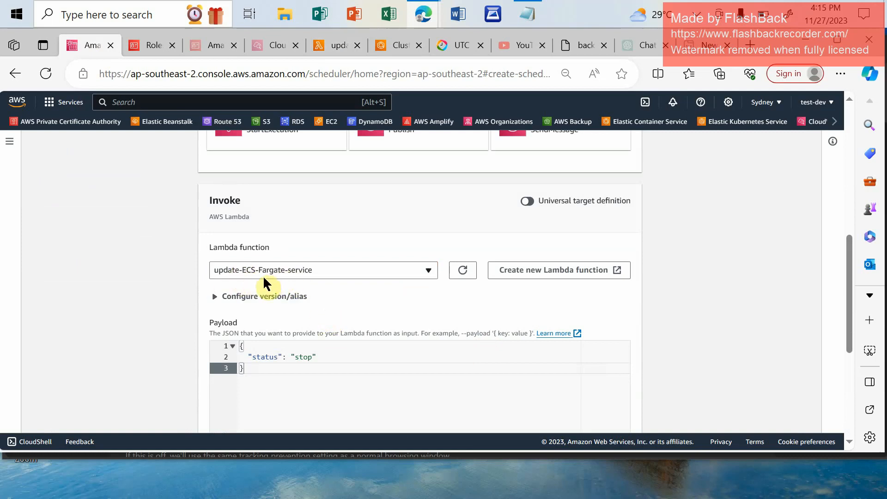
Compare the function name on the Lambda page with the schedule's chosen function, and recheck the target details
click(330, 45)
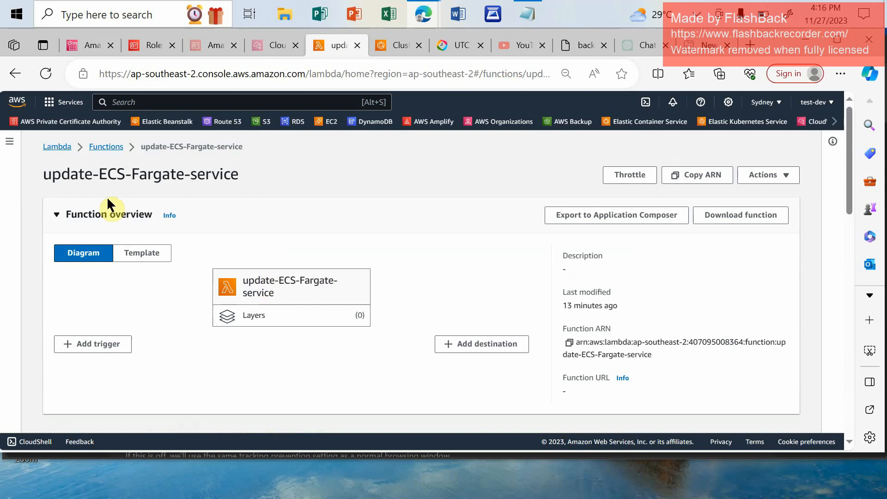
drag(42, 174, 251, 177)
click(92, 45)
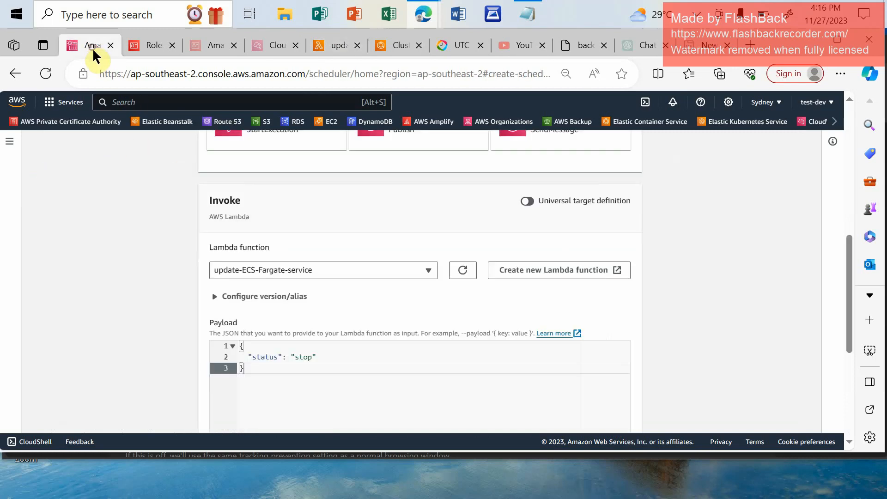
scroll(366, 371, up, 8)
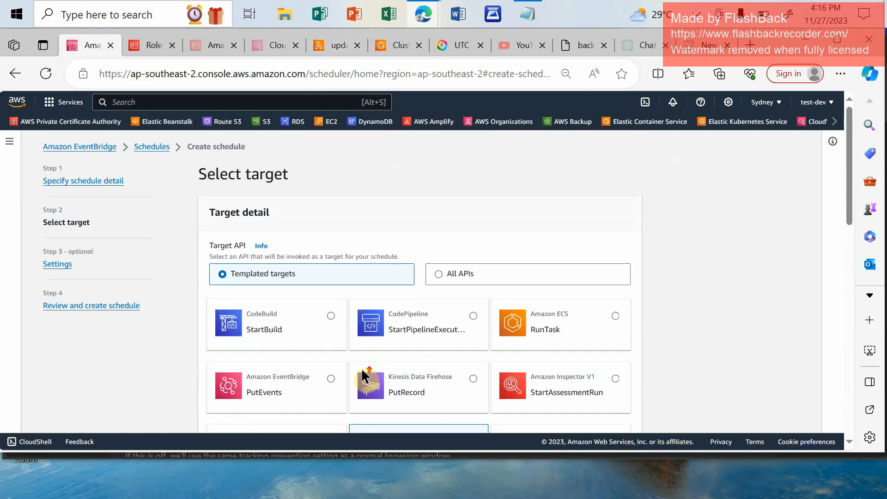
scroll(362, 374, down, 2)
scroll(359, 367, down, 6)
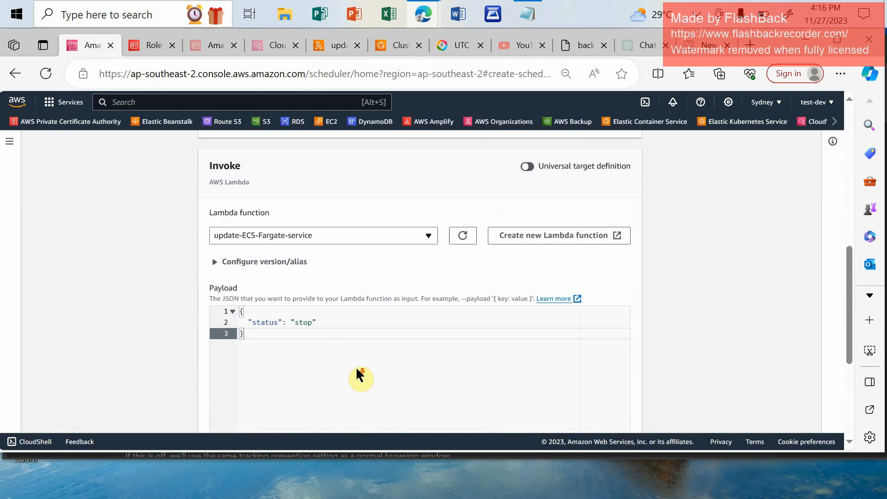
Set the stop-service schedule's action after completion to NONE and continue to the final review with a new execution role
scroll(357, 368, down, 5)
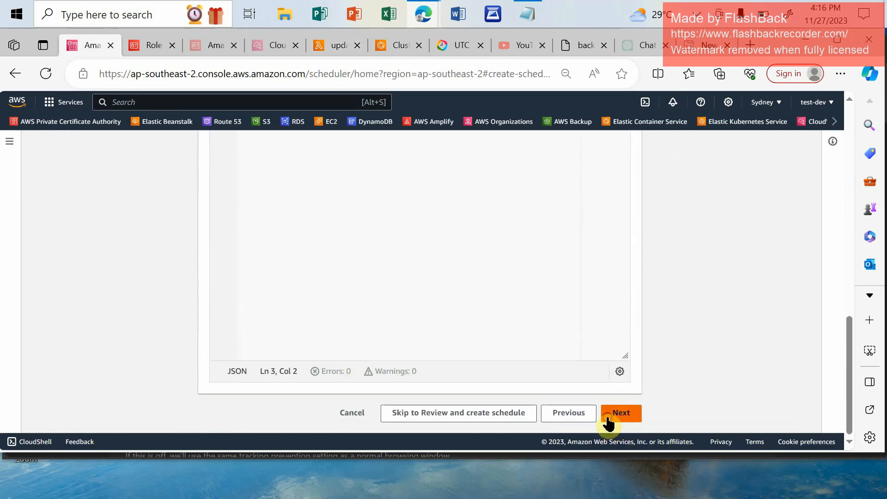
click(617, 414)
scroll(469, 358, down, 1)
click(401, 246)
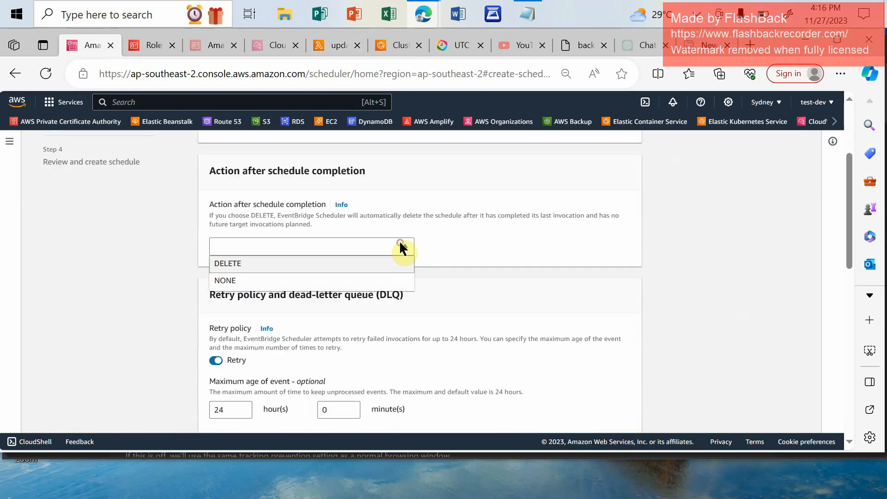
click(301, 280)
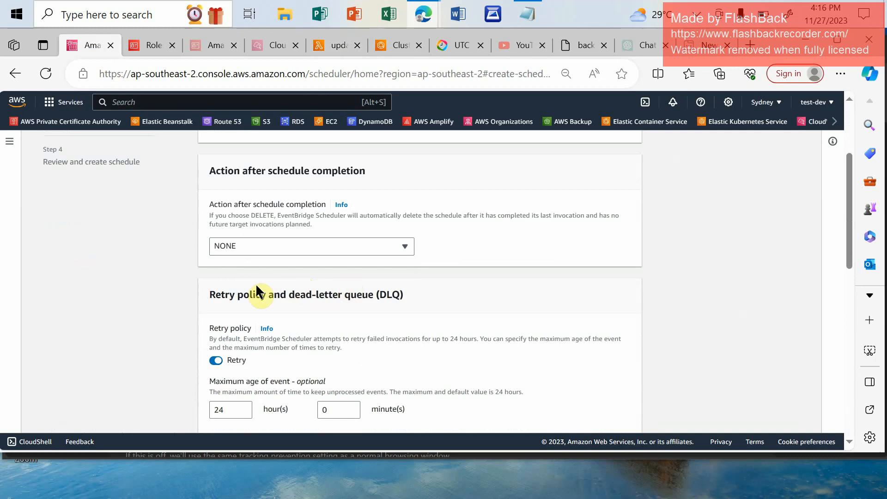
scroll(406, 350, up, 3)
scroll(406, 343, down, 3)
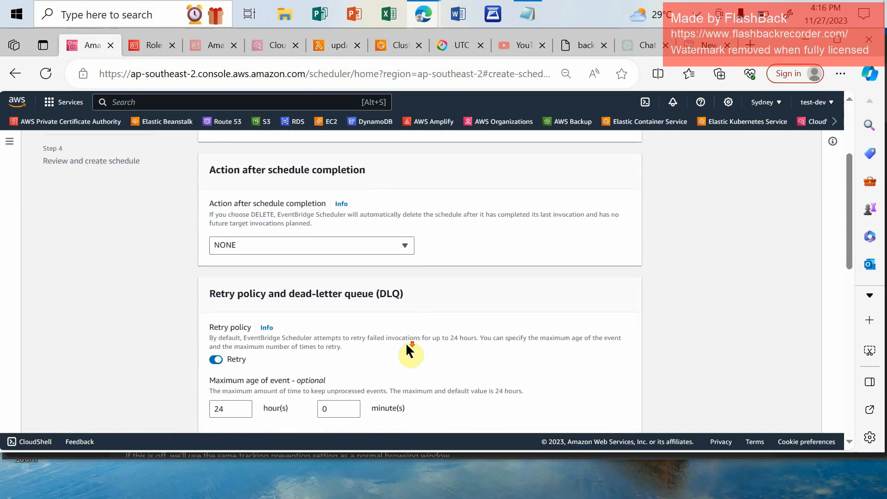
scroll(407, 345, down, 10)
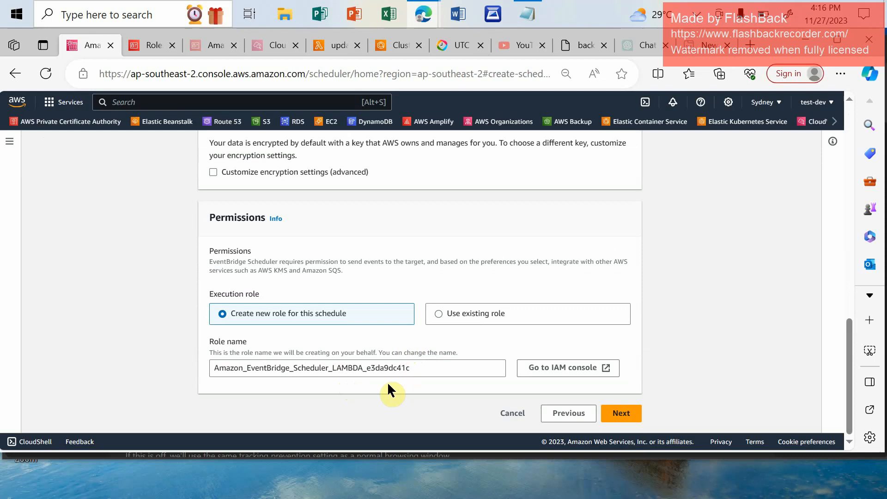
click(622, 413)
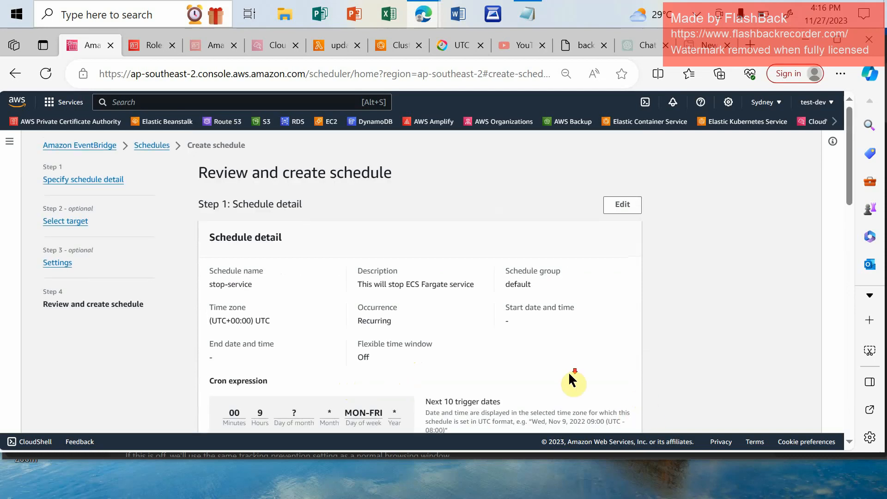
Review the schedule detail, target and settings, and create the stop-service schedule
scroll(571, 379, down, 3)
scroll(569, 378, up, 3)
scroll(568, 378, down, 10)
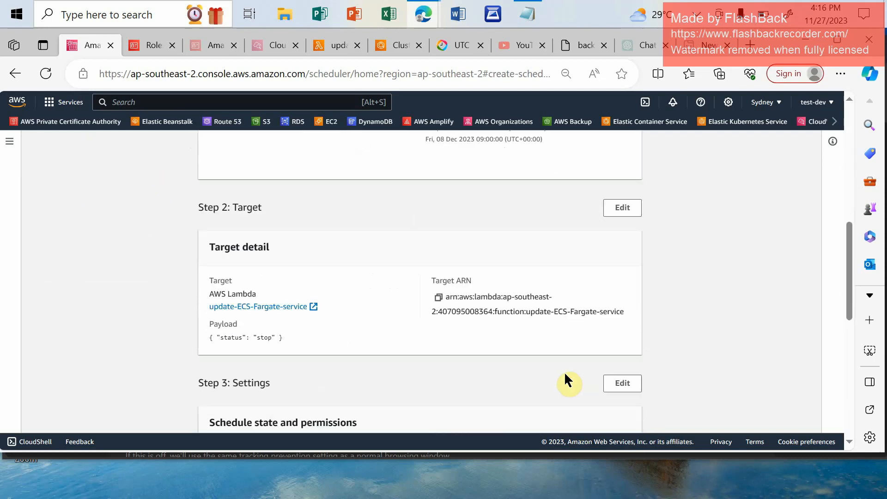
scroll(565, 375, down, 10)
click(600, 412)
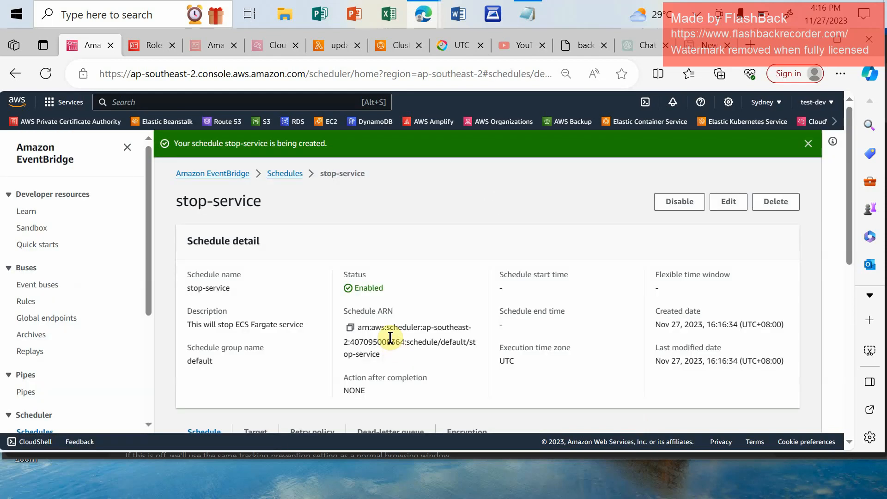
Look over the new schedule's detail page, check its entry in the schedules list, and dismiss the notification
scroll(287, 278, down, 8)
scroll(297, 275, up, 5)
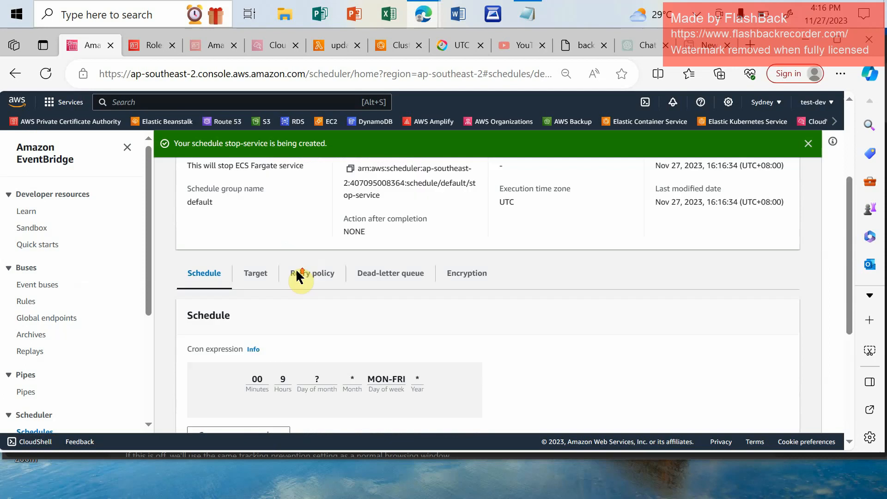
scroll(295, 272, up, 5)
click(287, 171)
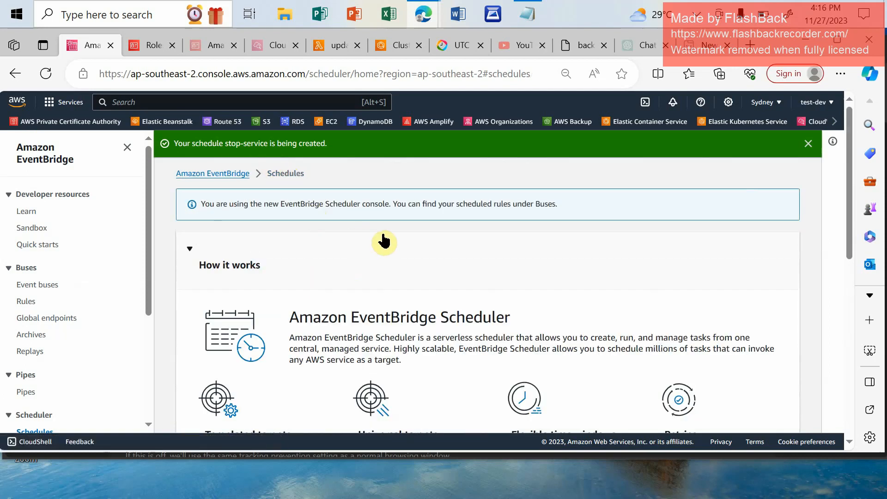
scroll(391, 252, down, 5)
scroll(404, 273, up, 5)
scroll(415, 283, down, 6)
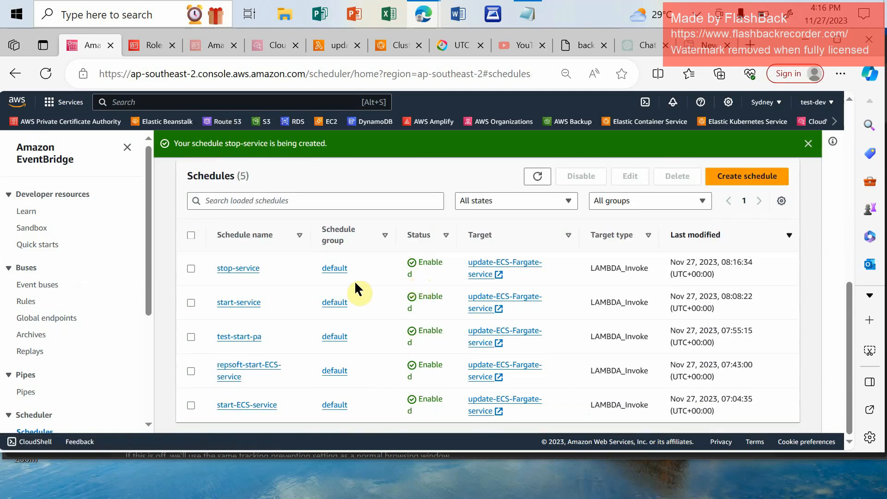
click(809, 143)
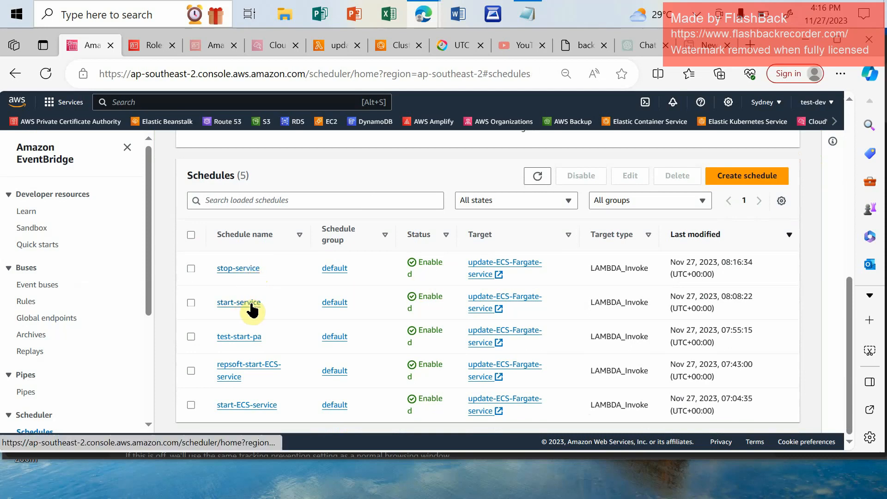
Open the stop-service schedule and examine its execution time zone, cron expression and next trigger dates
click(243, 272)
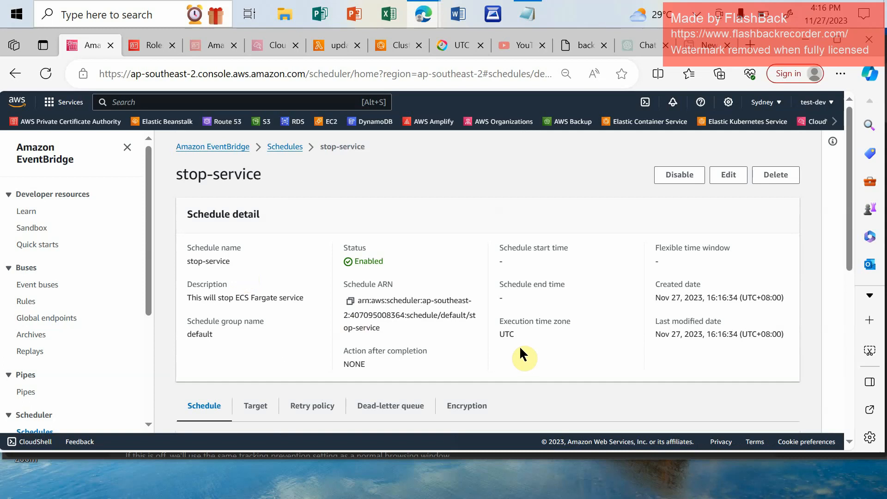
drag(496, 332, 534, 338)
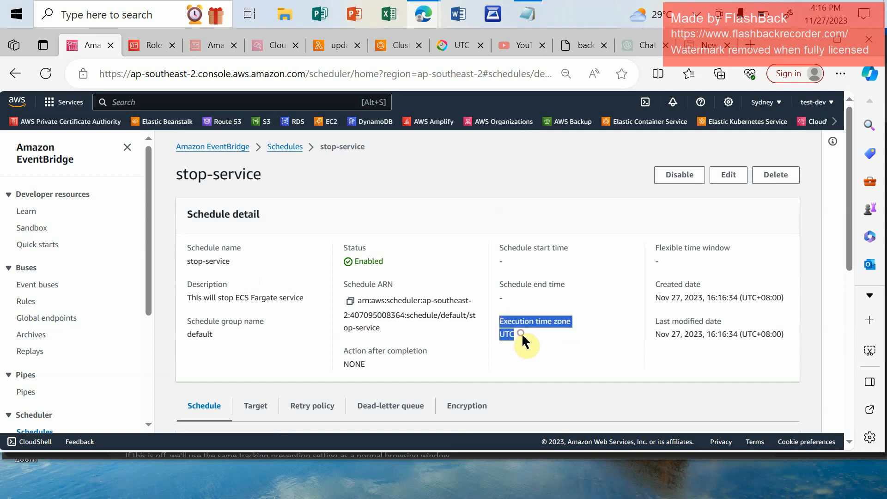
click(512, 336)
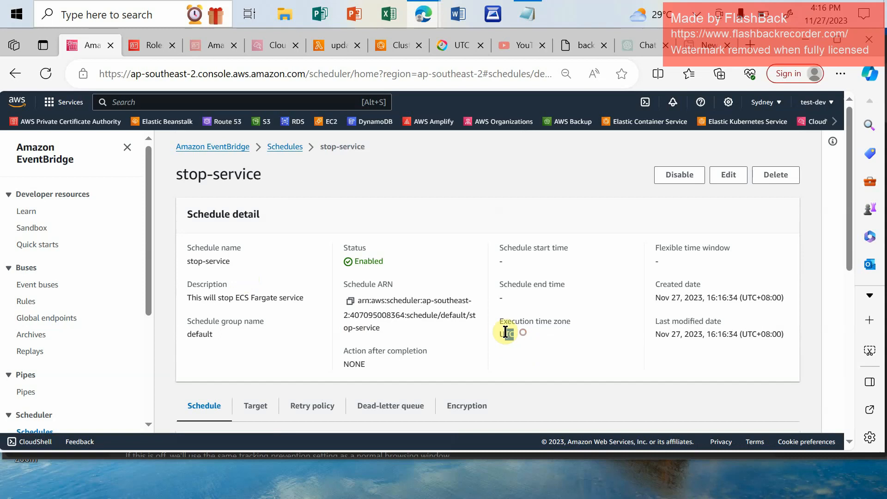
drag(506, 332, 500, 333)
scroll(516, 331, down, 5)
scroll(517, 332, up, 5)
scroll(525, 334, down, 5)
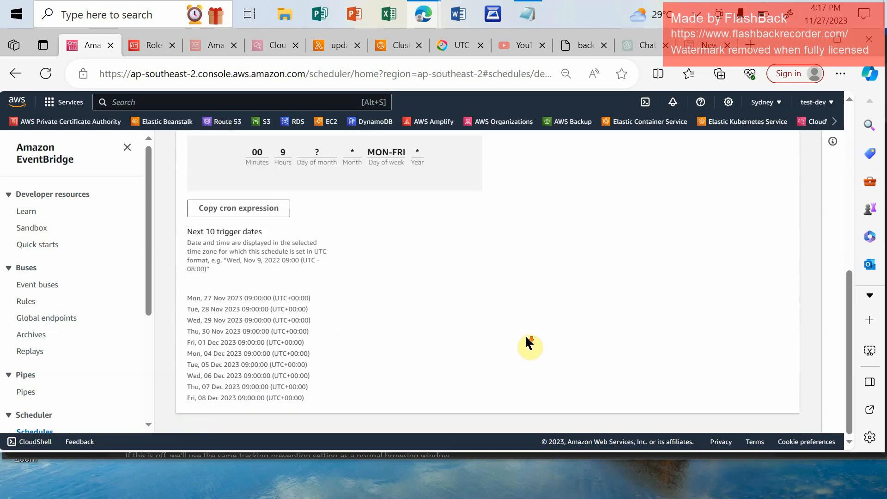
scroll(525, 335, up, 5)
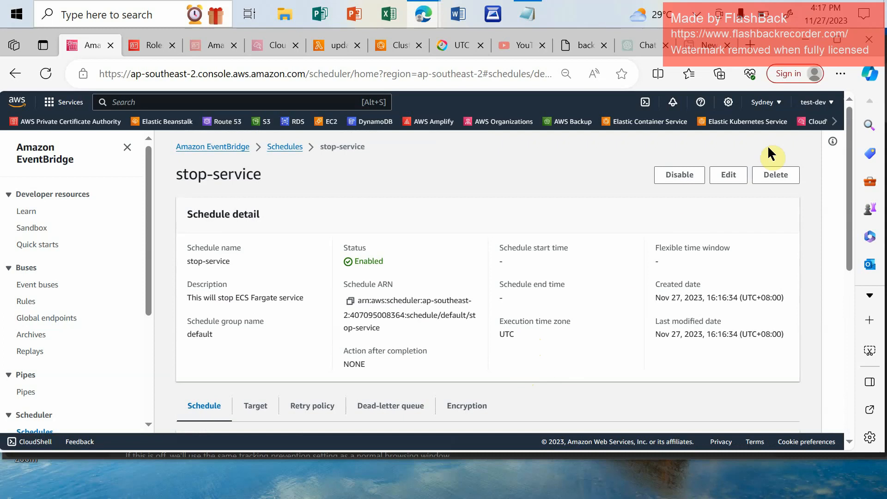
Compare the computer's clock with the stop-service schedule's cron times and return to the schedules list
click(827, 13)
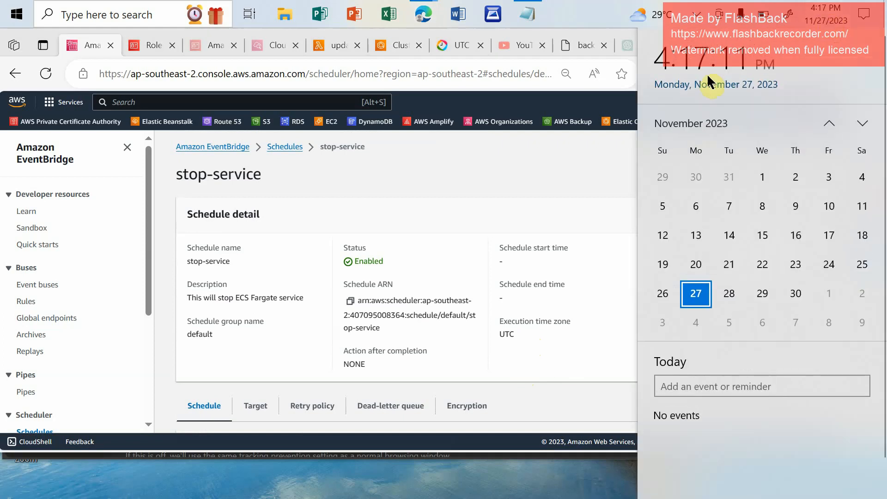
click(448, 210)
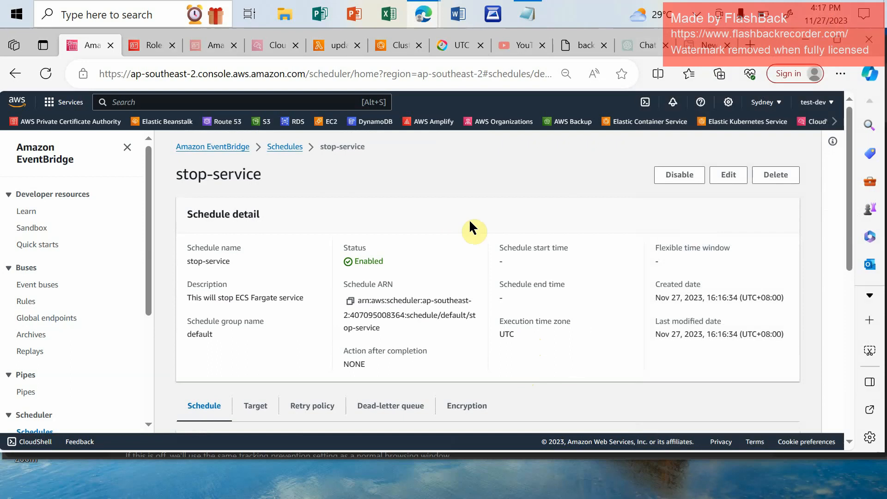
scroll(486, 232, down, 3)
scroll(514, 250, down, 3)
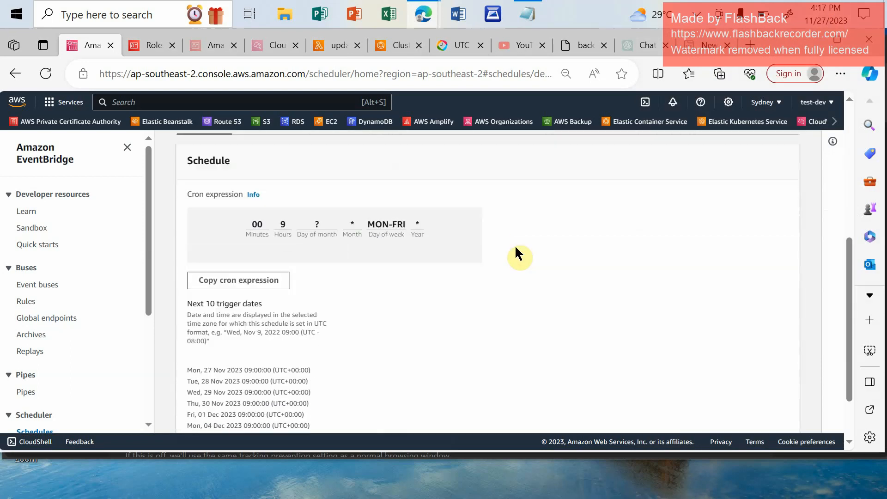
scroll(517, 252, up, 5)
scroll(519, 252, up, 1)
click(296, 146)
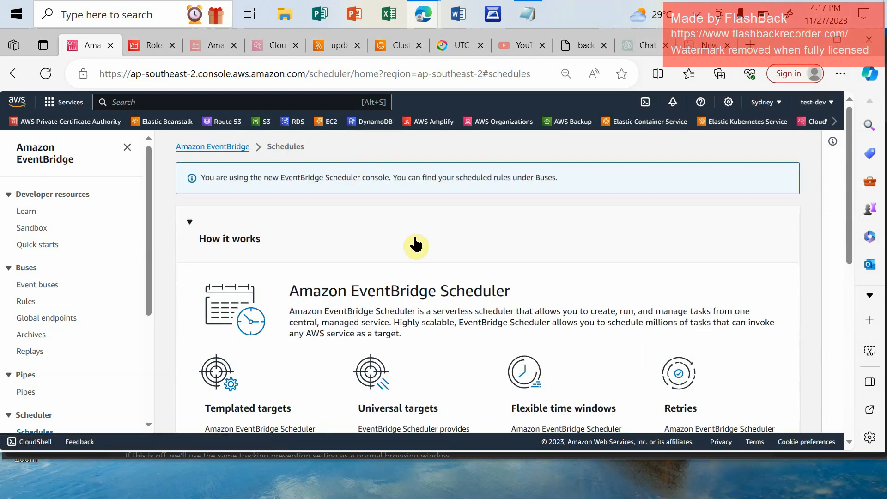
scroll(308, 355, down, 8)
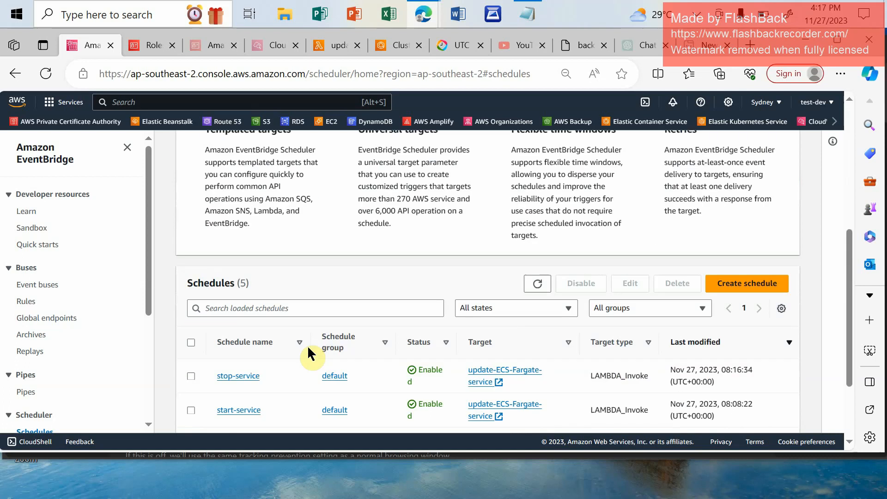
Update the dots service in the prods ECS cluster with desired tasks set to 1
click(396, 44)
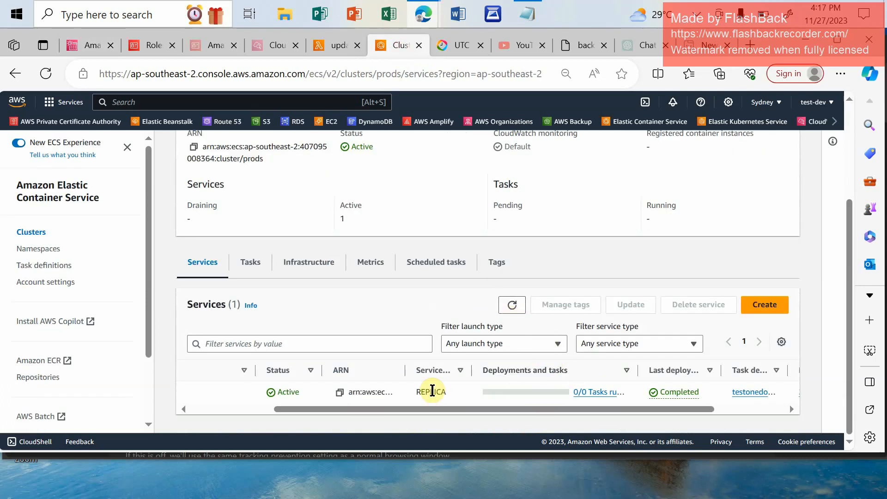
drag(401, 409, 237, 409)
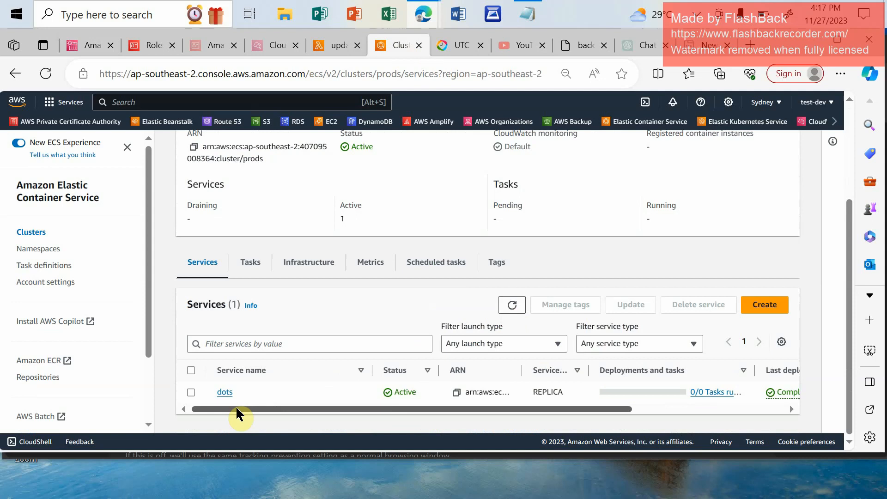
click(191, 392)
click(636, 304)
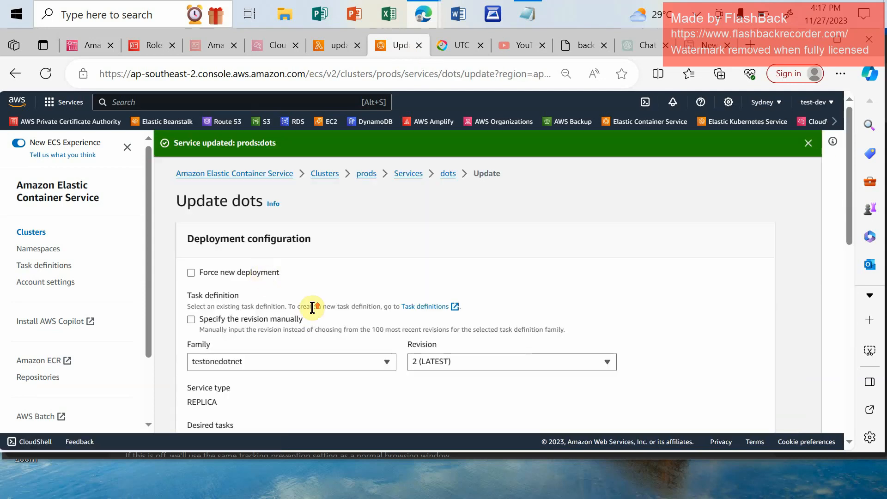
scroll(312, 308, down, 5)
click(228, 164)
key(BackSpace)
text(0)
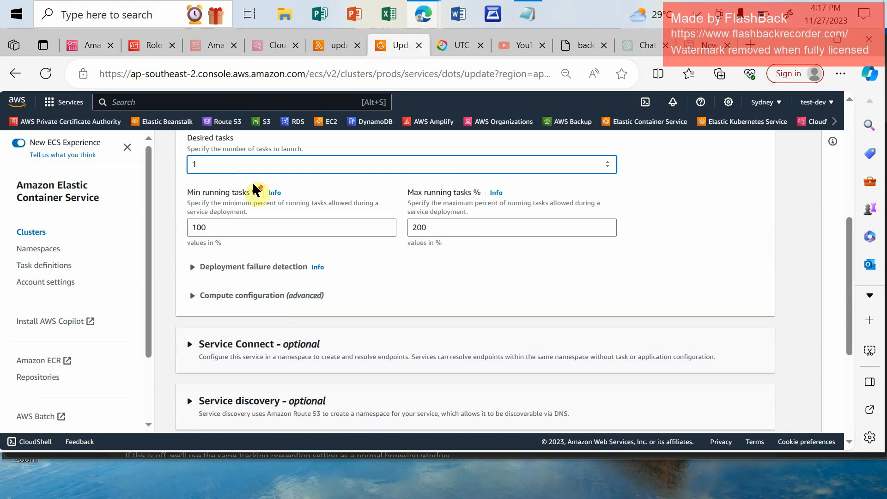
scroll(259, 198, up, 3)
scroll(312, 273, down, 7)
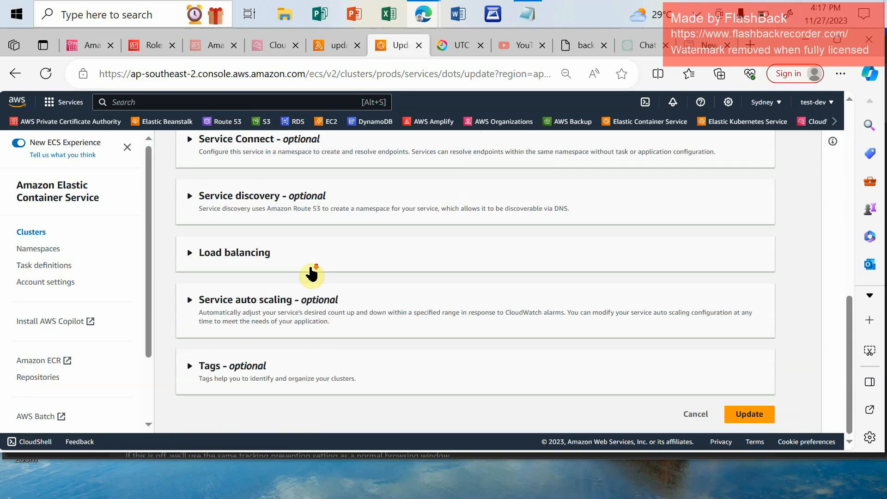
click(770, 415)
Return to the prods cluster's services list and refresh it to check the dots service's deployment and task status
scroll(513, 384, down, 3)
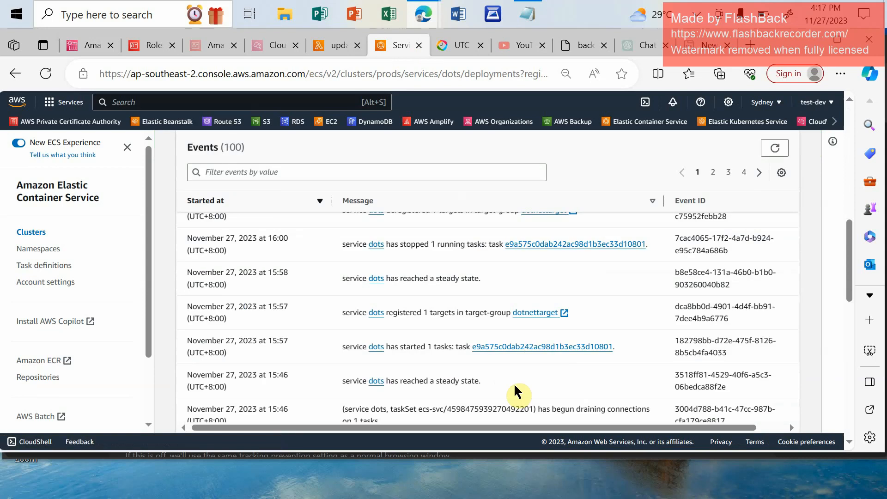
scroll(576, 336, up, 10)
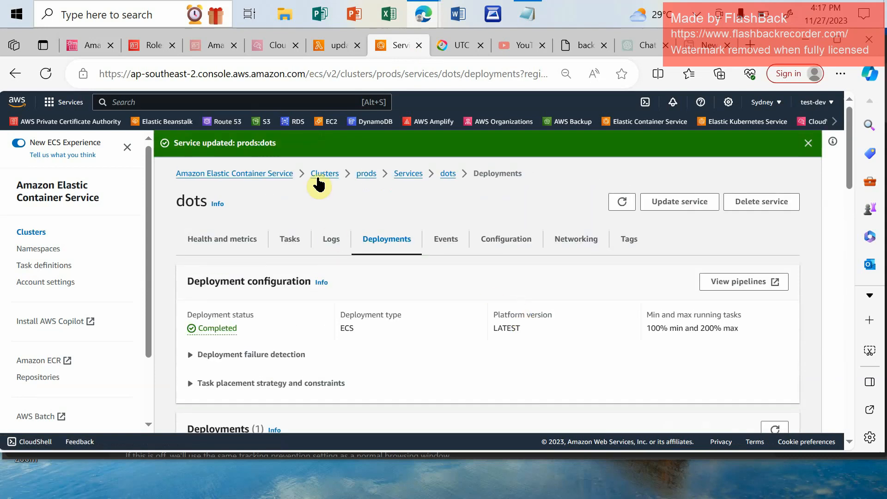
click(413, 174)
scroll(571, 325, down, 3)
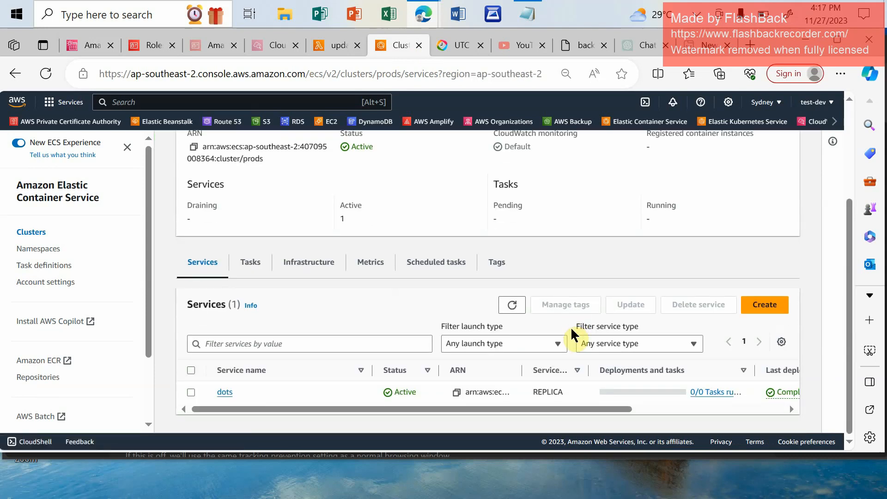
drag(521, 406, 580, 400)
click(510, 307)
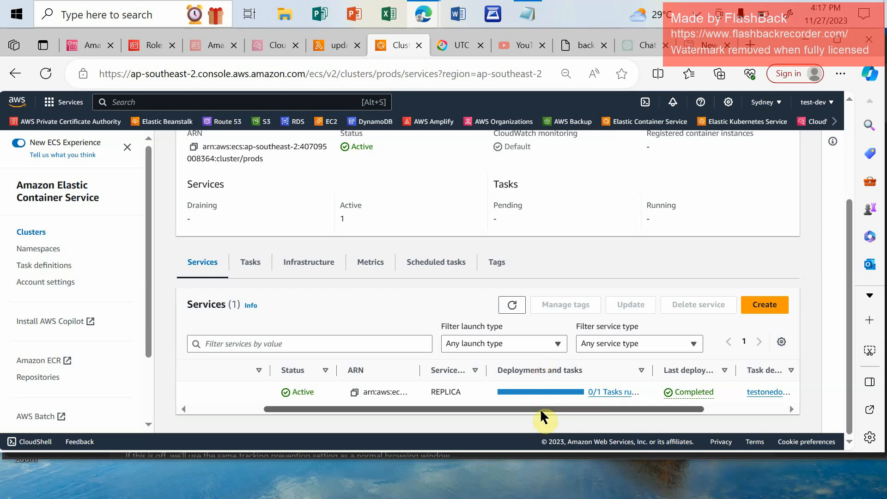
drag(540, 409, 416, 406)
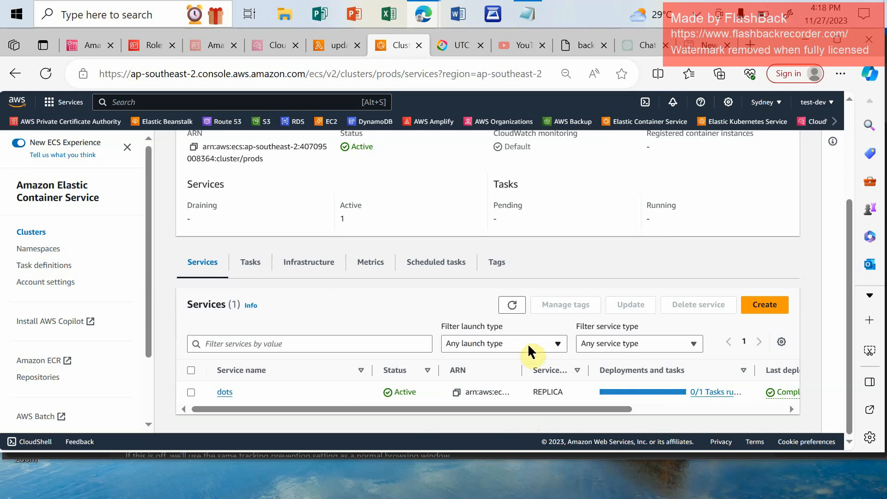
drag(550, 408, 440, 403)
click(515, 308)
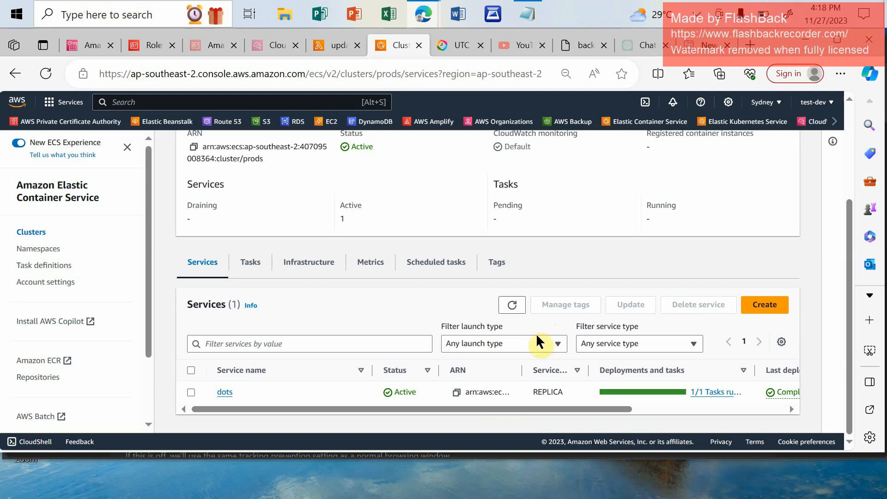
drag(565, 410, 636, 411)
Reload the backend.cefero.com/api/vendors page to test whether the backend responds
click(589, 46)
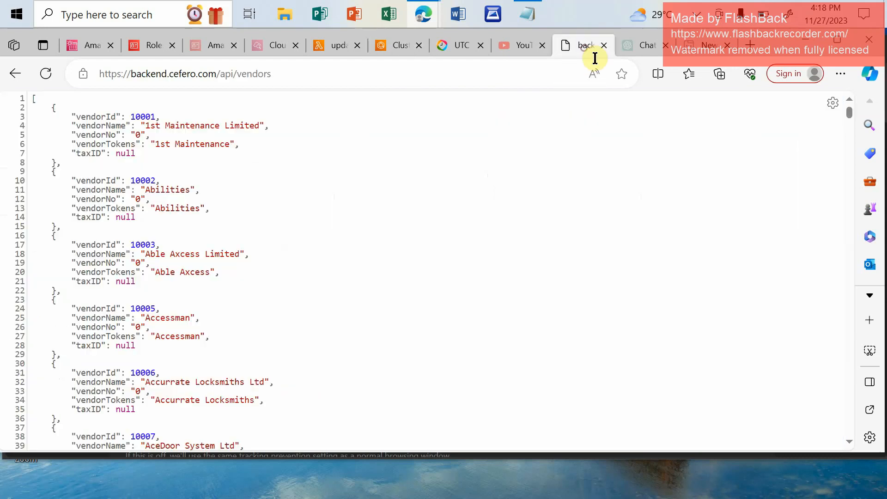
click(47, 74)
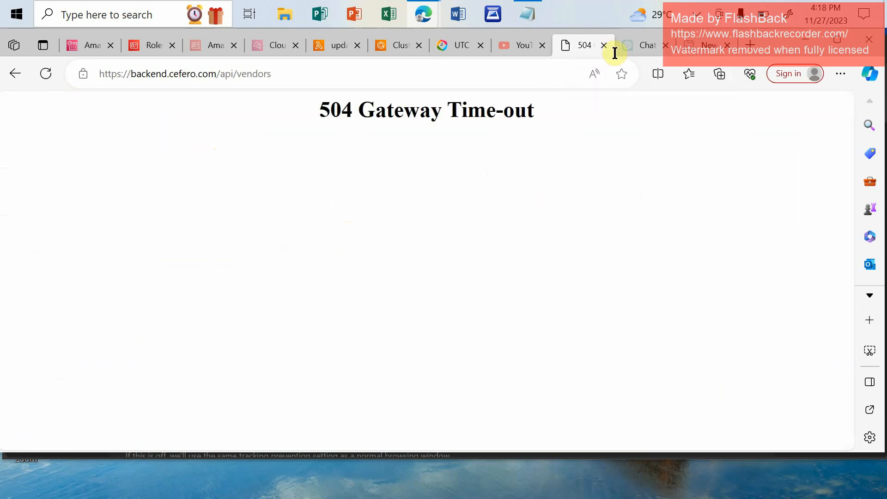
Reload the backend vendors page once more, then return to the EventBridge Scheduler's schedules list
click(45, 74)
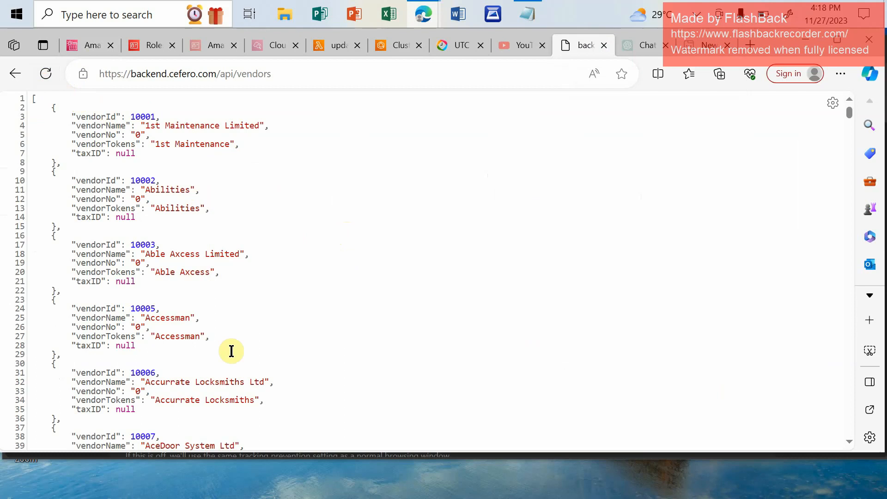
click(89, 47)
scroll(425, 373, up, 5)
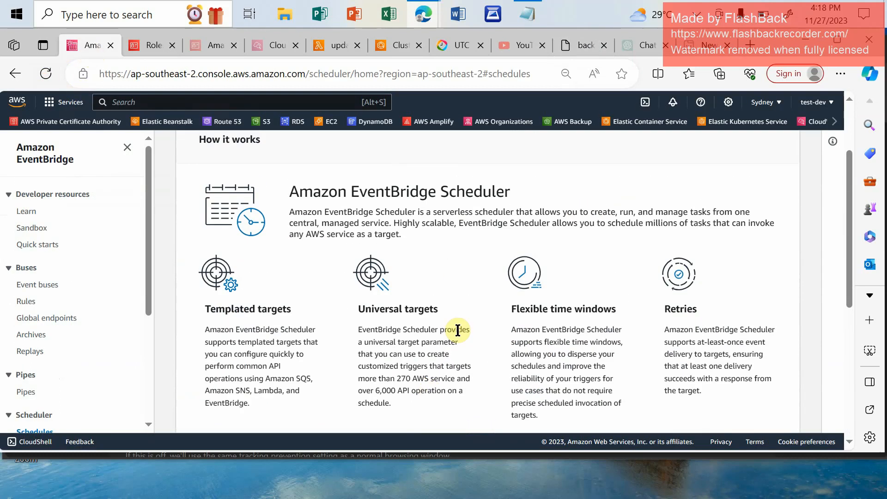
scroll(458, 330, down, 5)
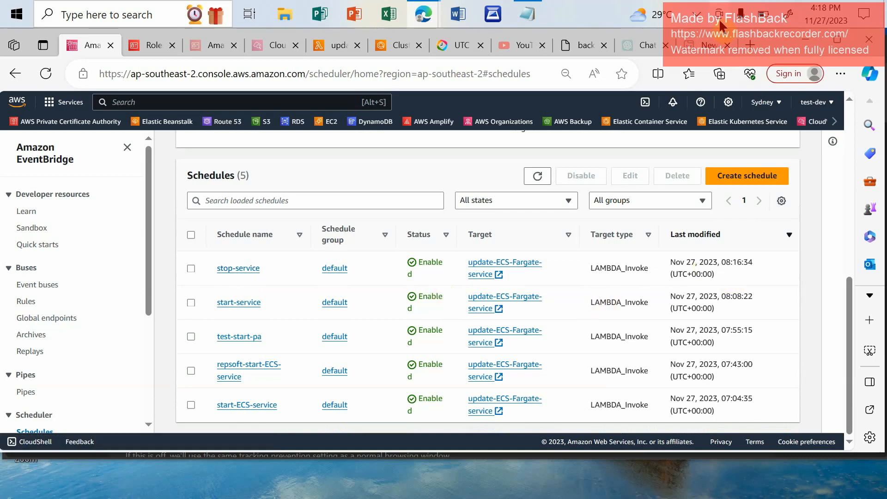
click(693, 17)
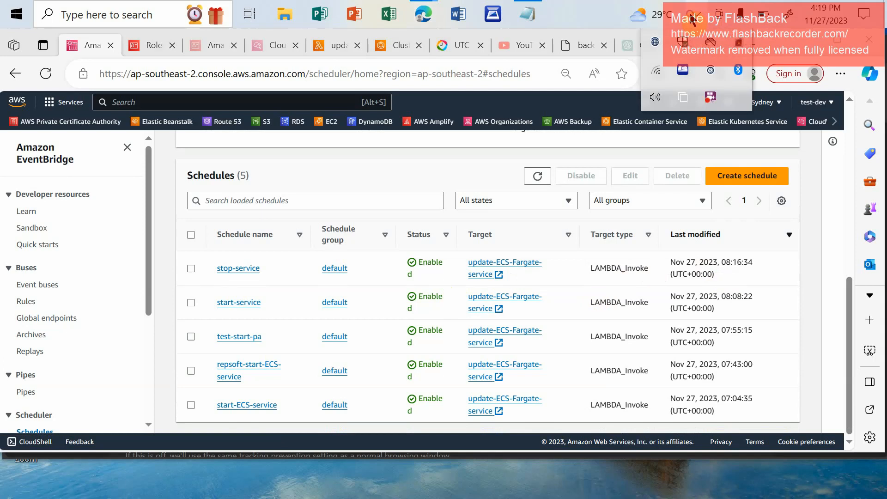
right_click(703, 99)
click(730, 118)
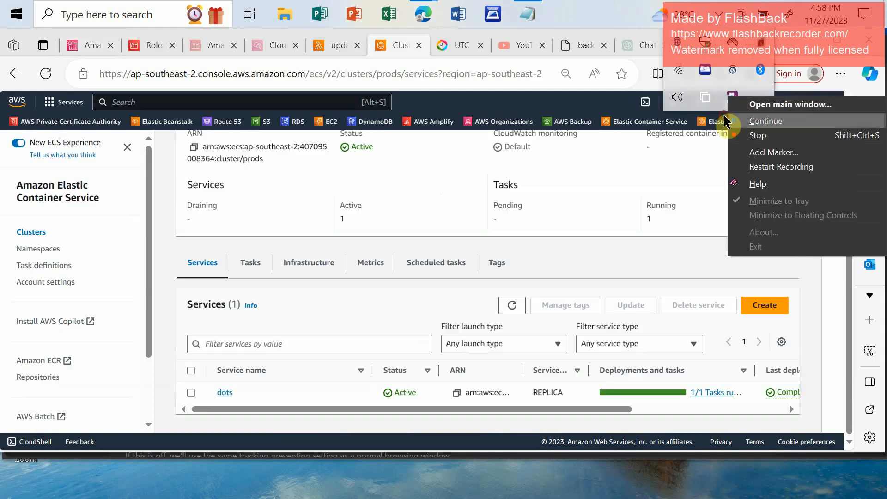
click(757, 118)
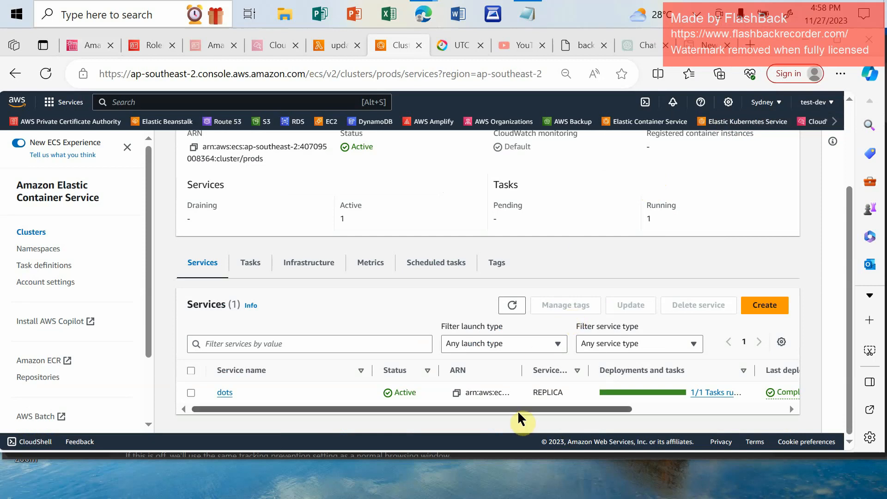
Check the computer's clock against the dots service's deployment and task status in the prods cluster
click(838, 15)
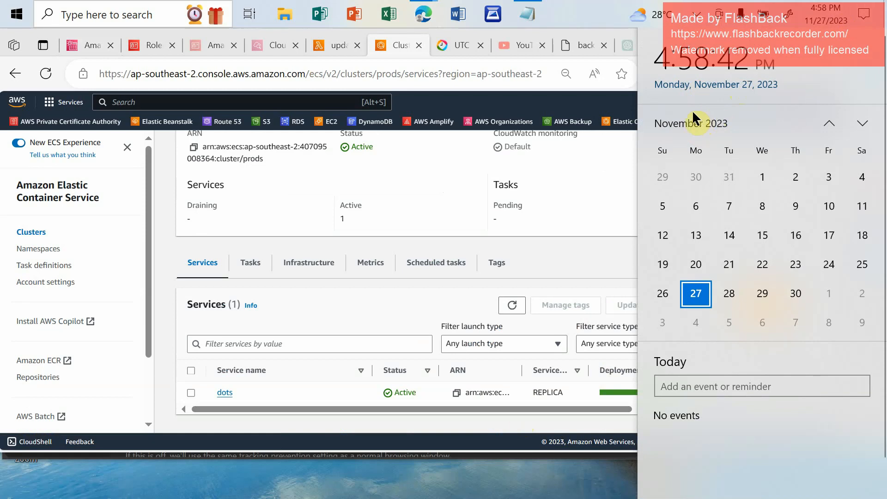
click(586, 215)
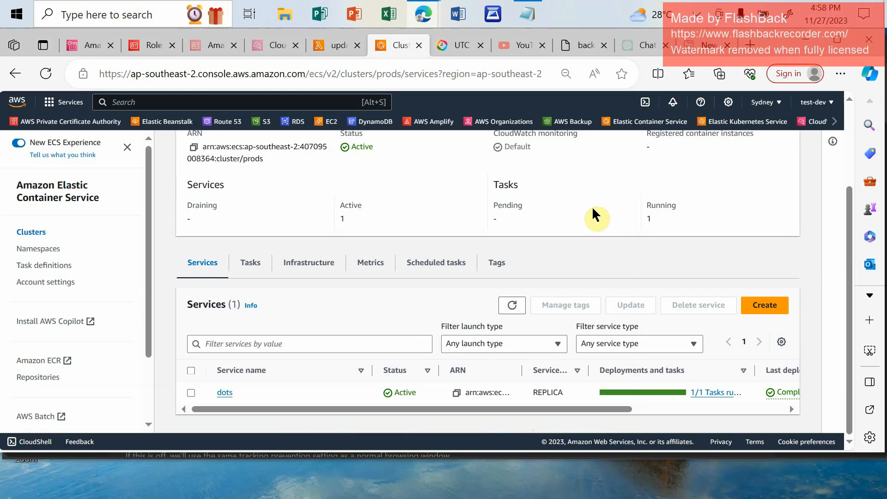
drag(553, 409, 562, 425)
Reload the backend.cefero.com/api/vendors page to test the backend before the scheduled stop, and check the computer's clock
click(583, 43)
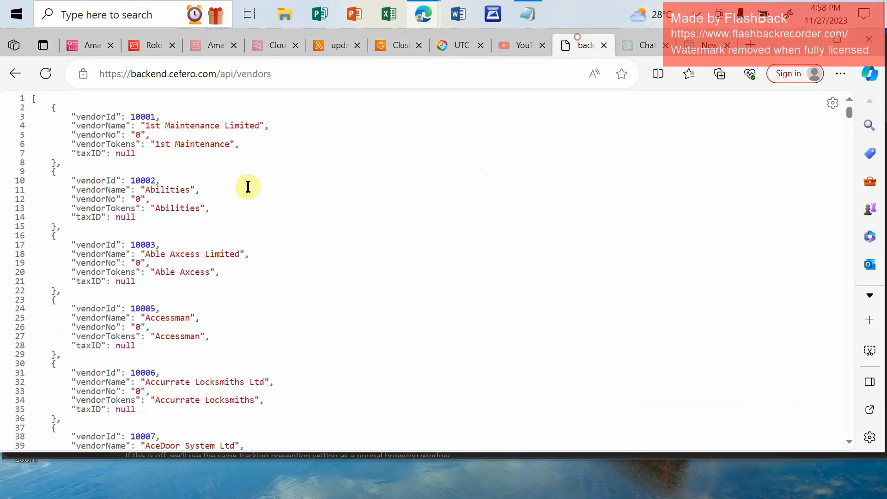
click(46, 75)
click(46, 74)
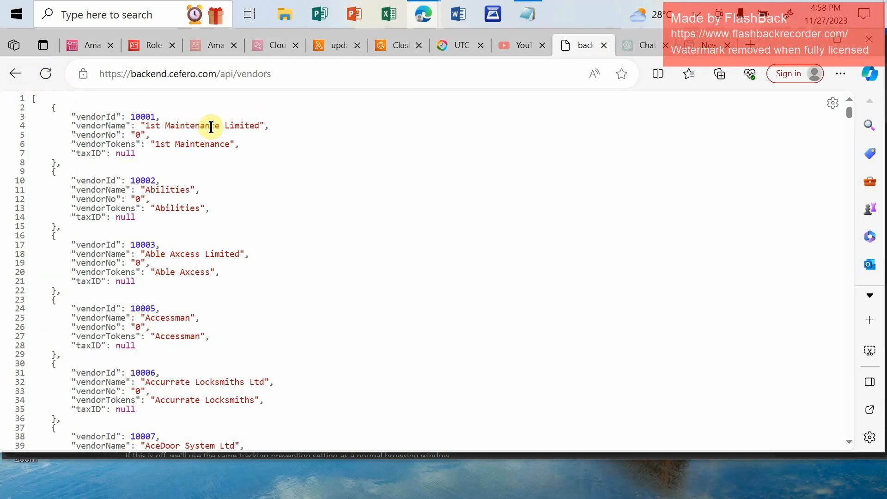
click(830, 19)
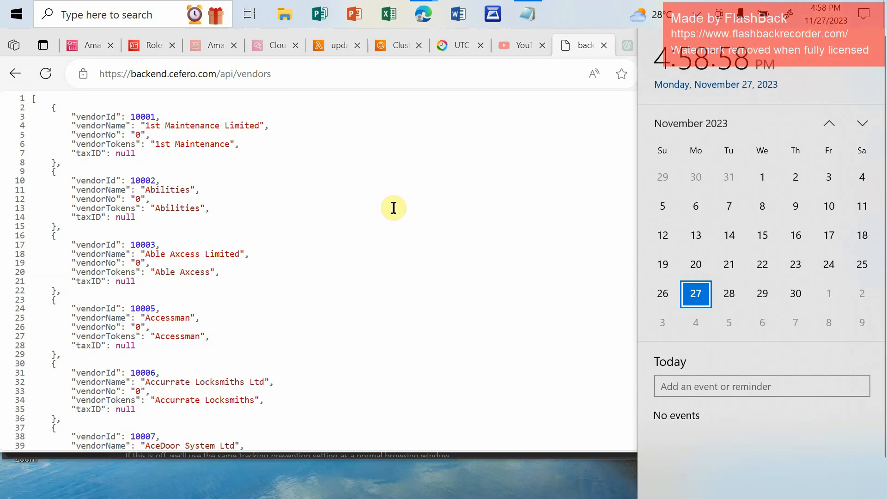
click(432, 215)
click(820, 15)
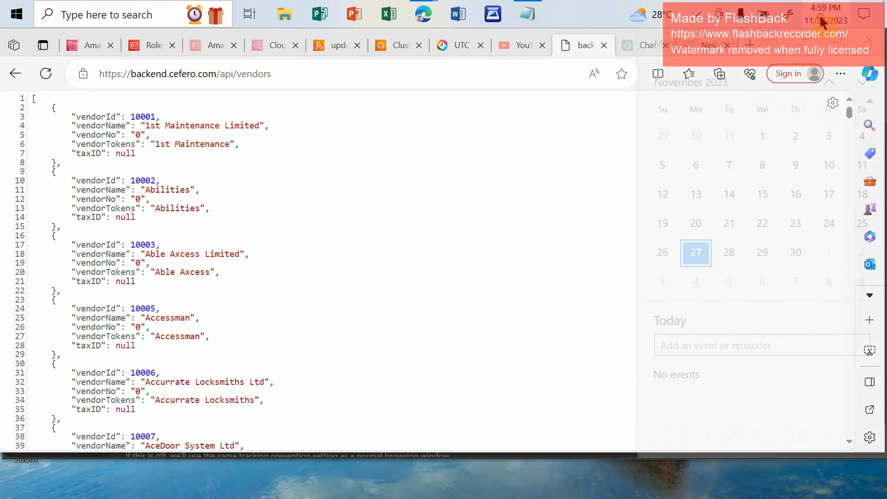
click(410, 238)
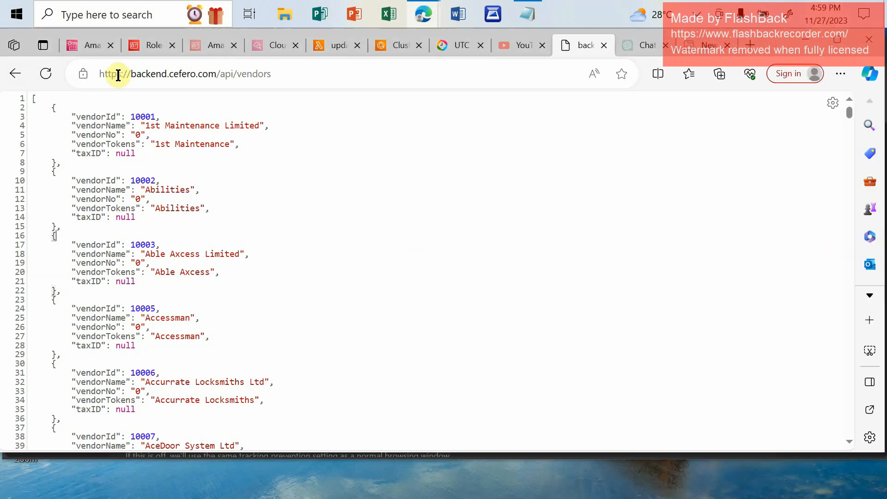
Refresh the EventBridge schedules list and open the stop-service schedule's details
click(89, 43)
click(538, 176)
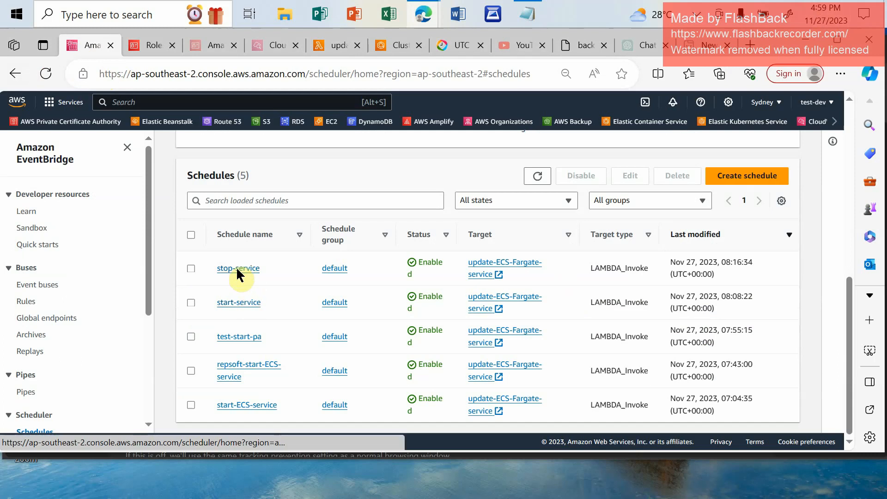
scroll(92, 344, down, 3)
scroll(134, 292, up, 2)
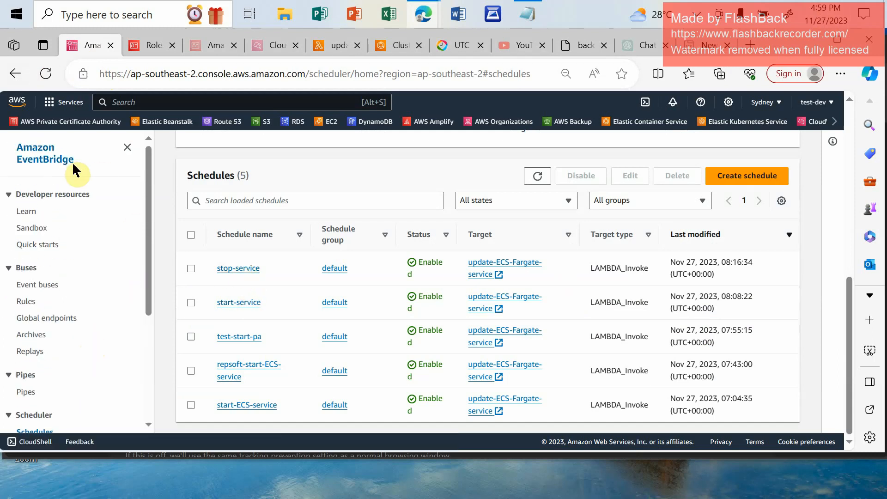
scroll(90, 329, down, 3)
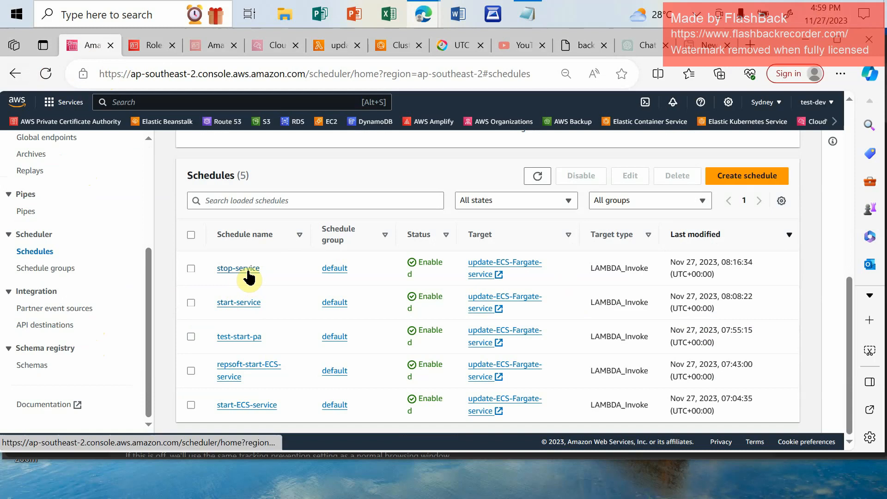
click(250, 270)
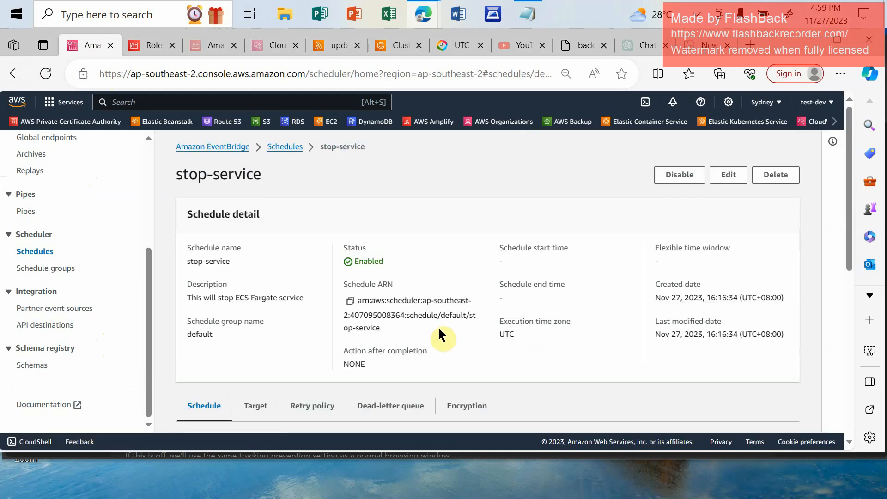
Review the stop-service schedule's name, cron expression and execution time zone
drag(263, 176, 171, 179)
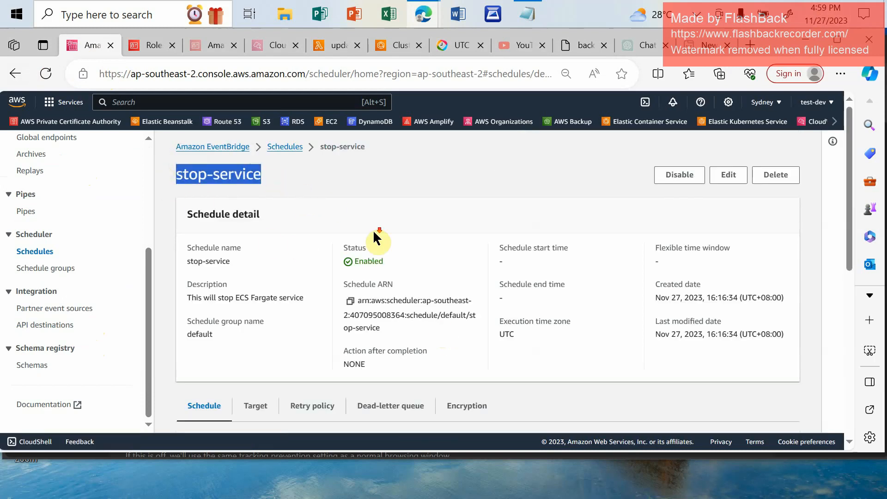
scroll(373, 229, down, 5)
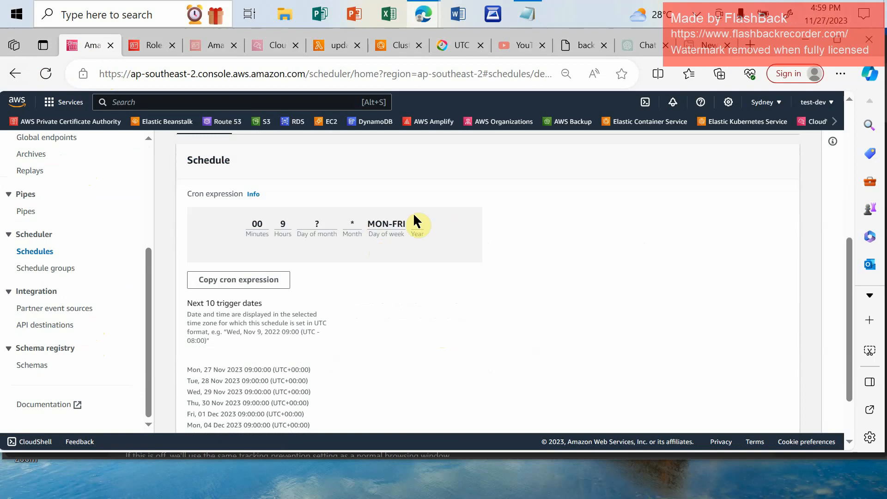
drag(447, 224, 250, 222)
scroll(444, 355, down, 2)
scroll(449, 353, up, 3)
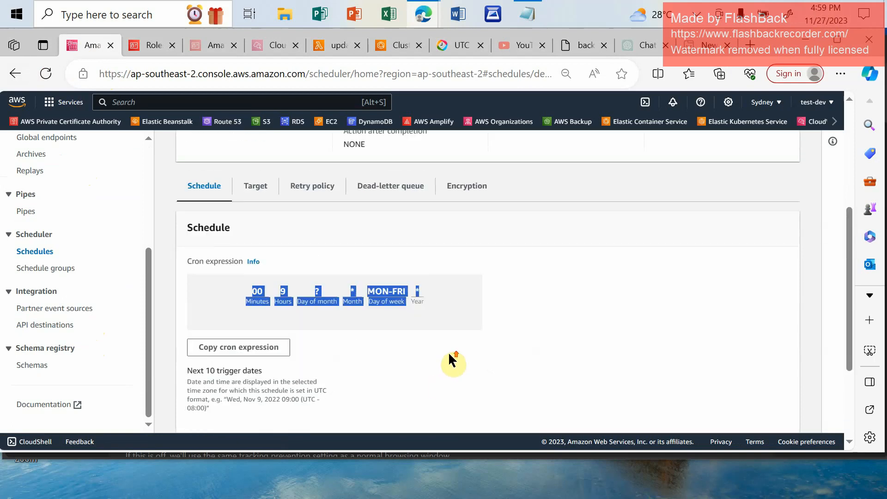
scroll(448, 351, up, 4)
drag(500, 321, 539, 321)
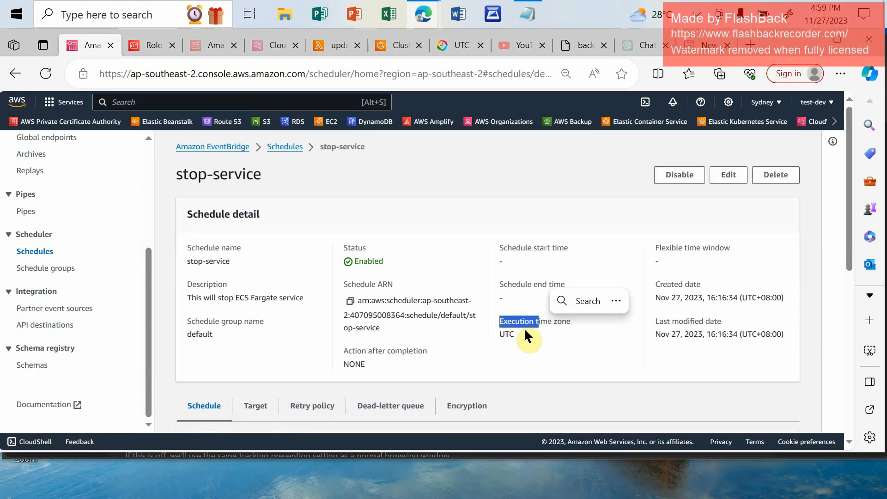
click(537, 342)
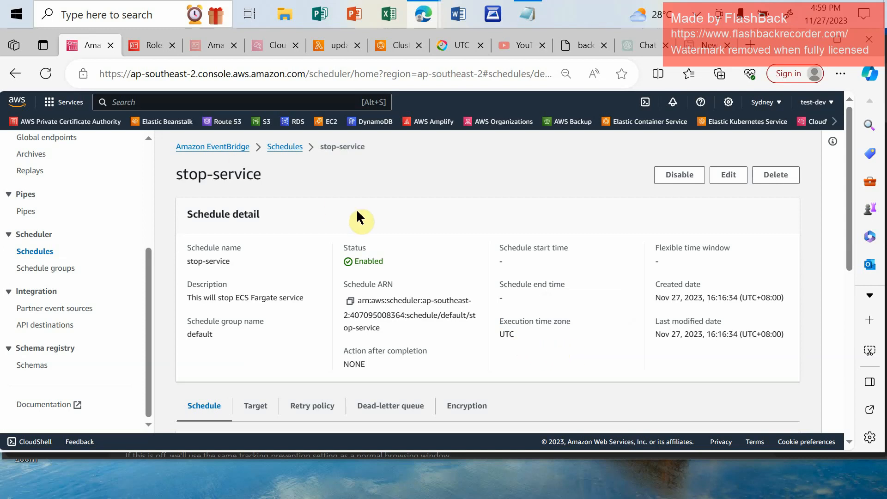
Return to the prods cluster's services list and check the clock and the dots service's deployment columns
click(396, 46)
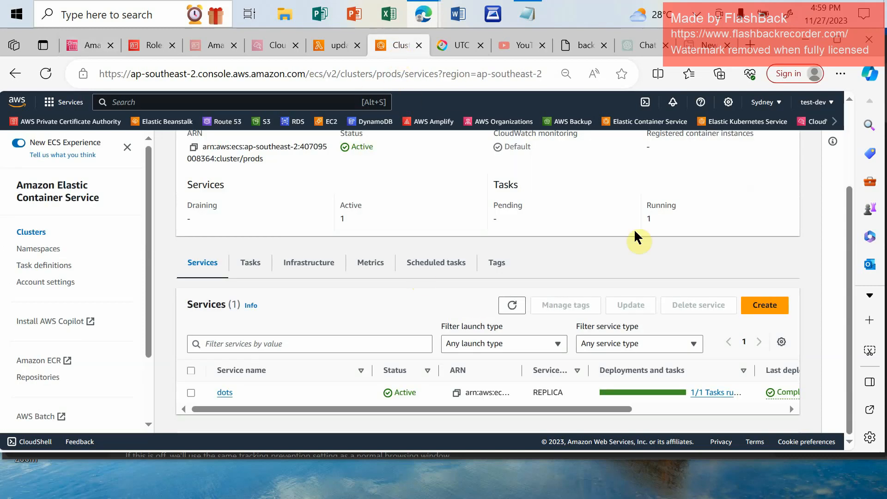
click(855, 14)
click(824, 20)
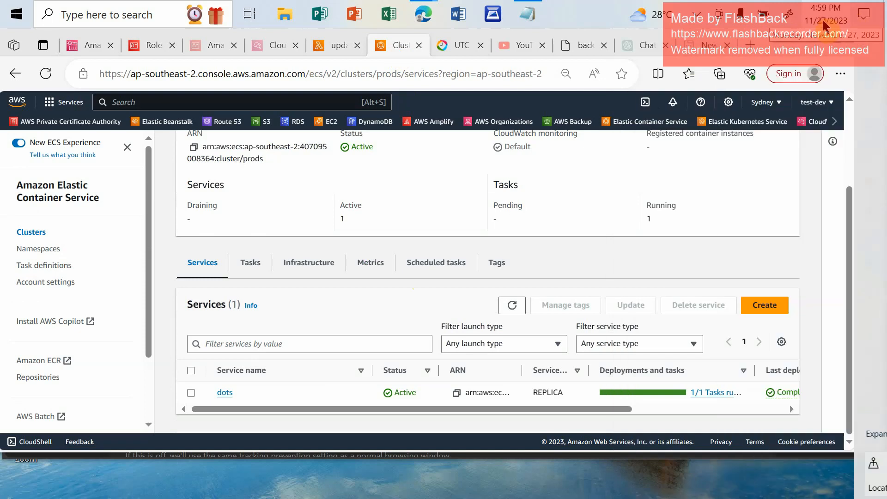
click(822, 18)
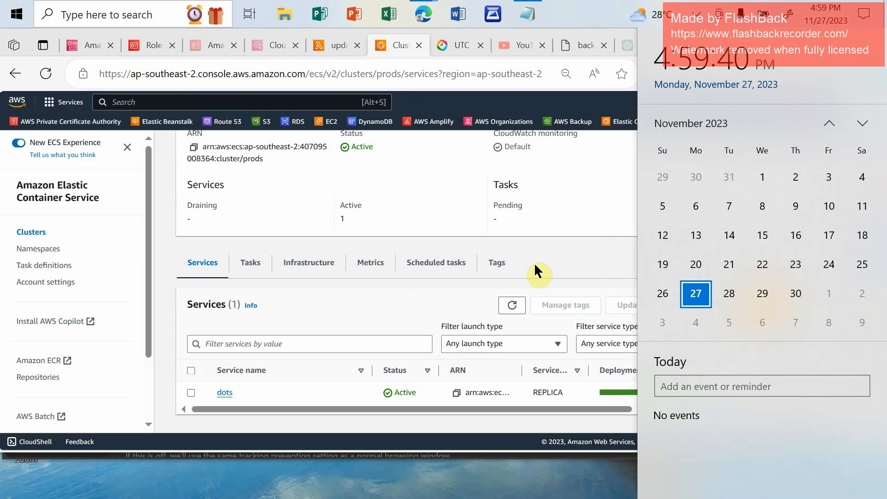
drag(484, 406, 578, 415)
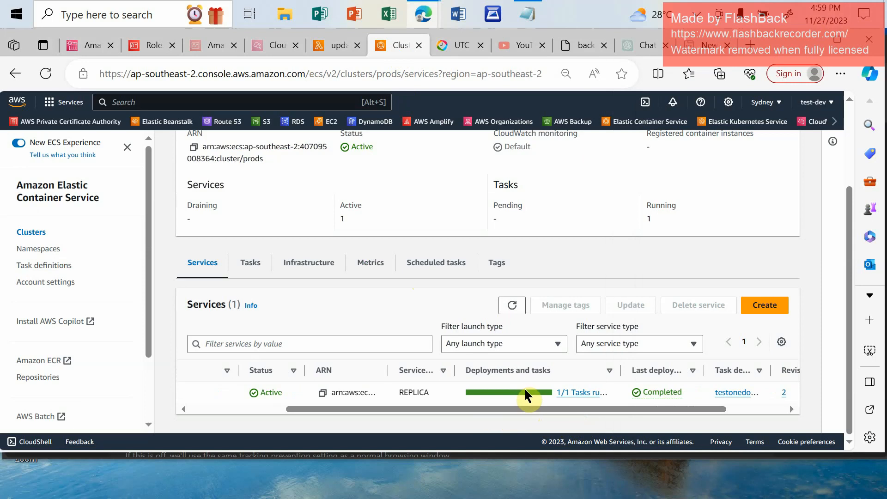
drag(518, 407, 584, 424)
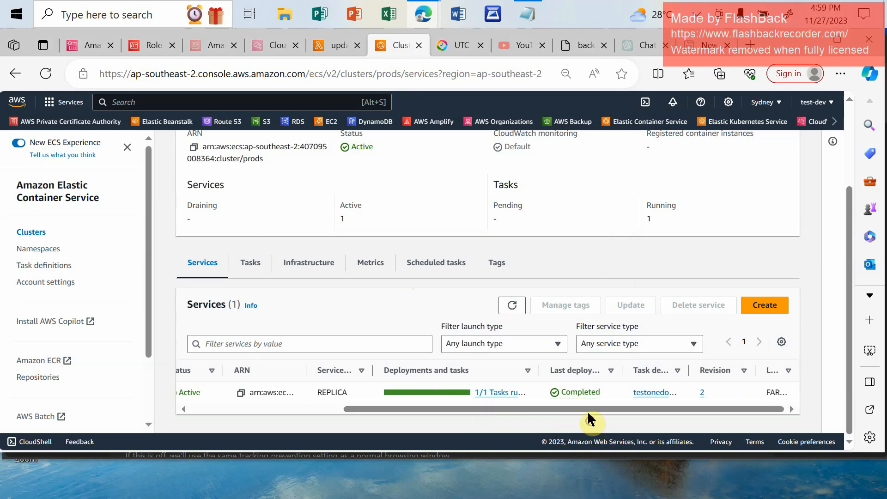
Check the computer's clock for the scheduled stop time and refresh the prods cluster's services list twice
click(837, 16)
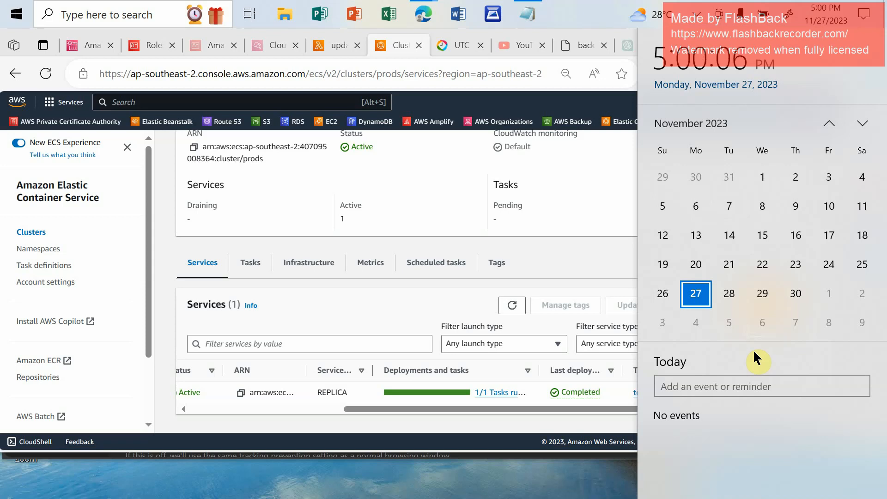
click(513, 307)
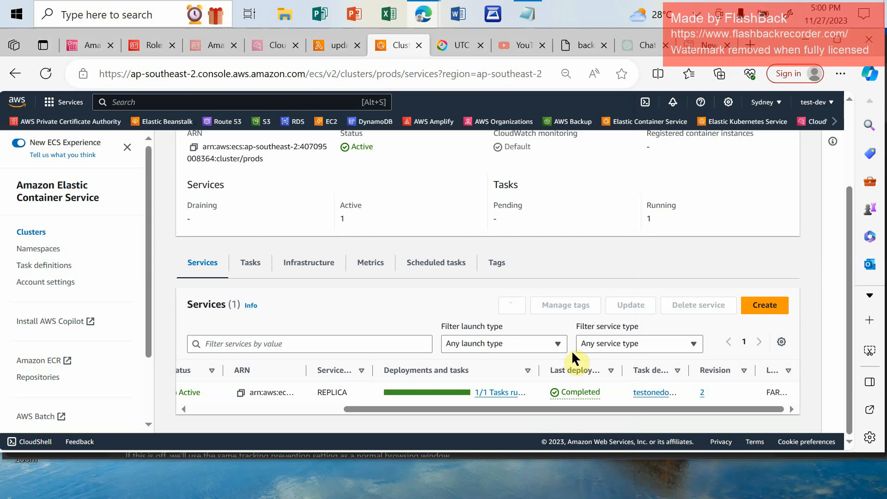
click(832, 19)
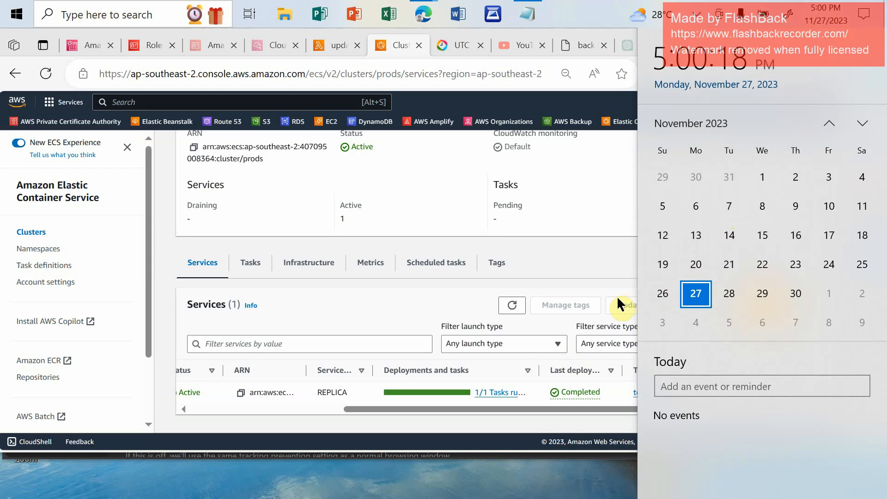
click(513, 305)
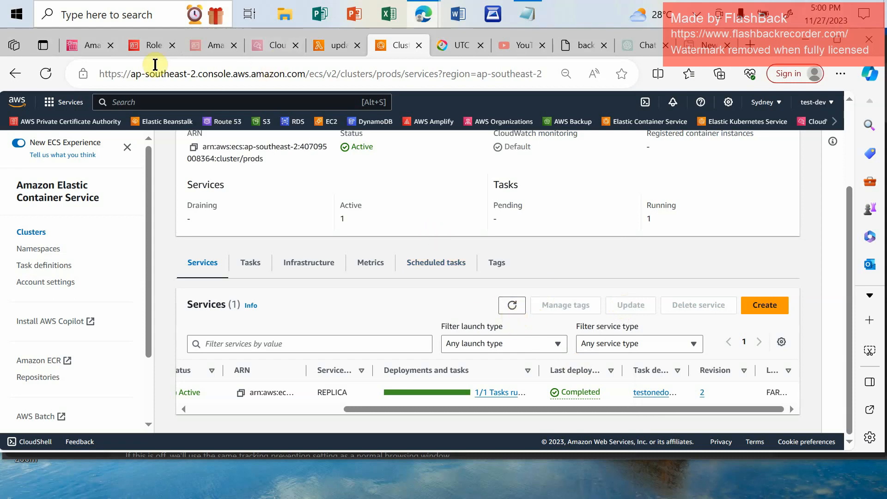
Recheck the stop-service schedule's details in EventBridge and return to the schedules list
click(92, 47)
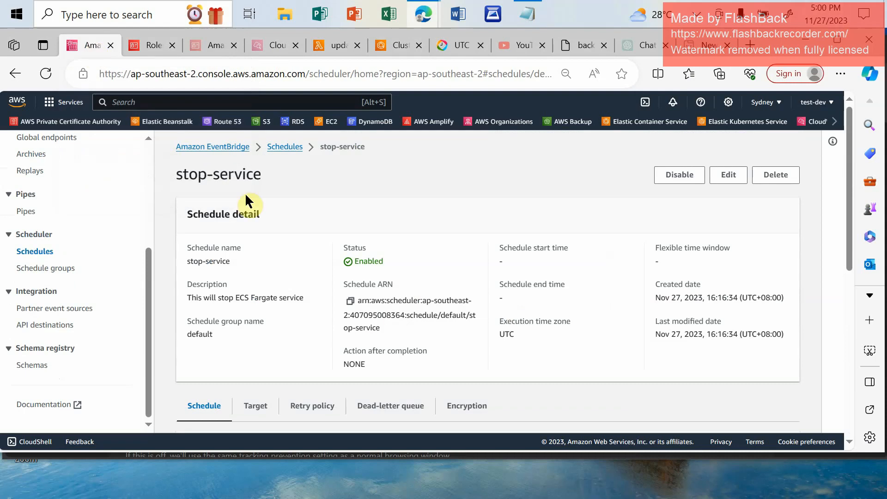
scroll(365, 315, down, 4)
scroll(373, 314, down, 2)
scroll(376, 317, up, 4)
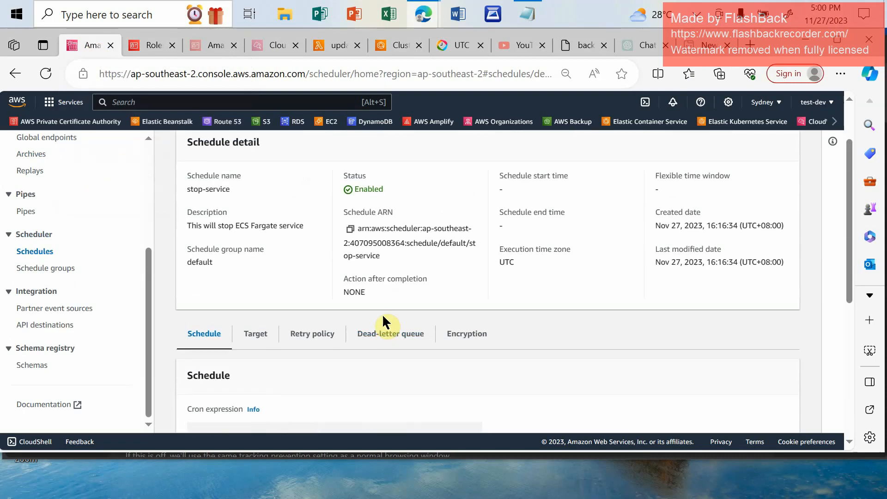
scroll(543, 318, up, 3)
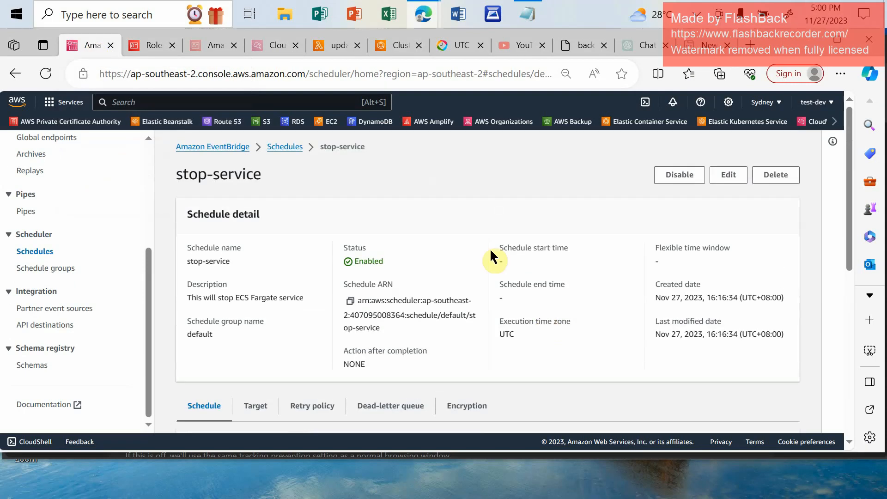
click(279, 146)
scroll(470, 294, down, 10)
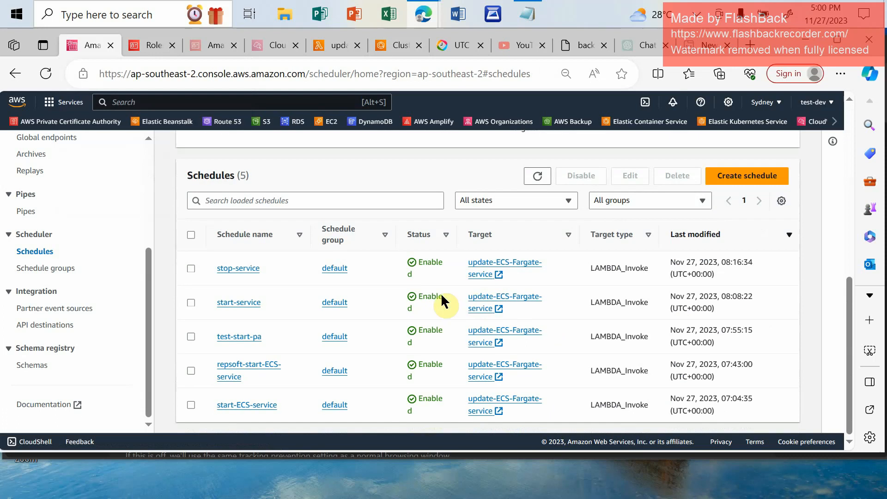
Check the stop-service schedule's cron expression and trigger dates against the UTC-to-Manila time converter, and return to the prods cluster's services list
click(238, 266)
scroll(366, 321, down, 8)
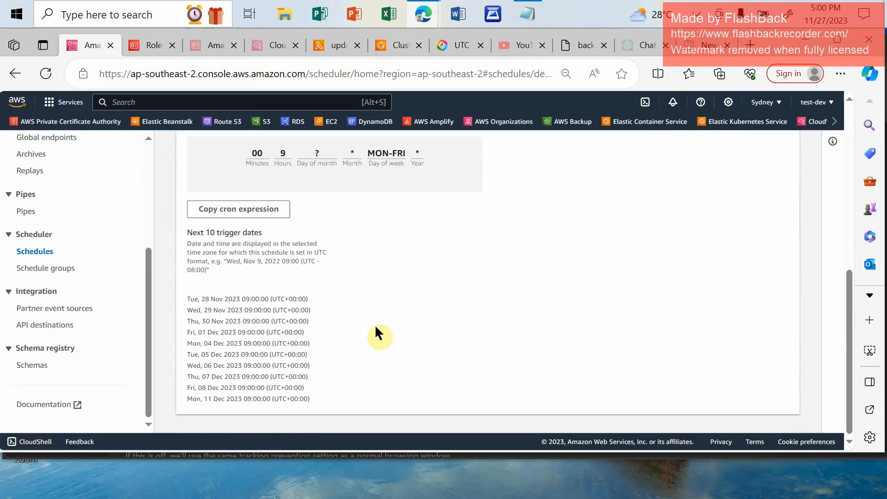
scroll(450, 345, up, 3)
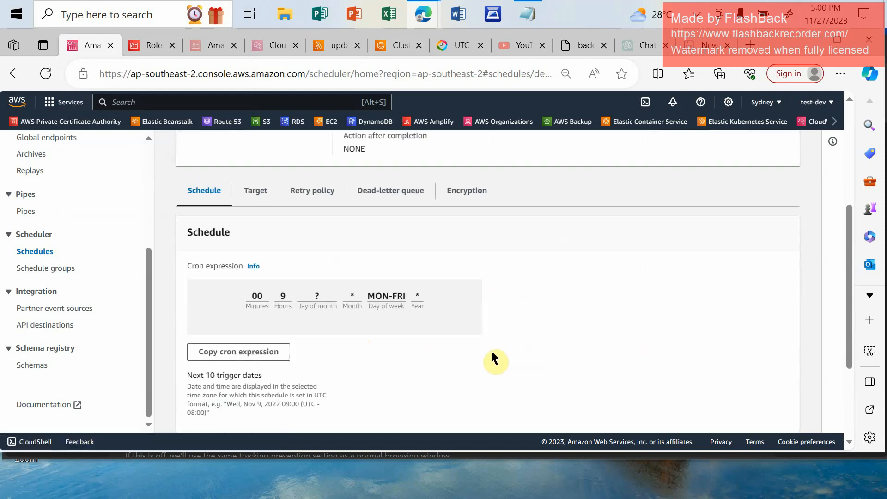
click(444, 45)
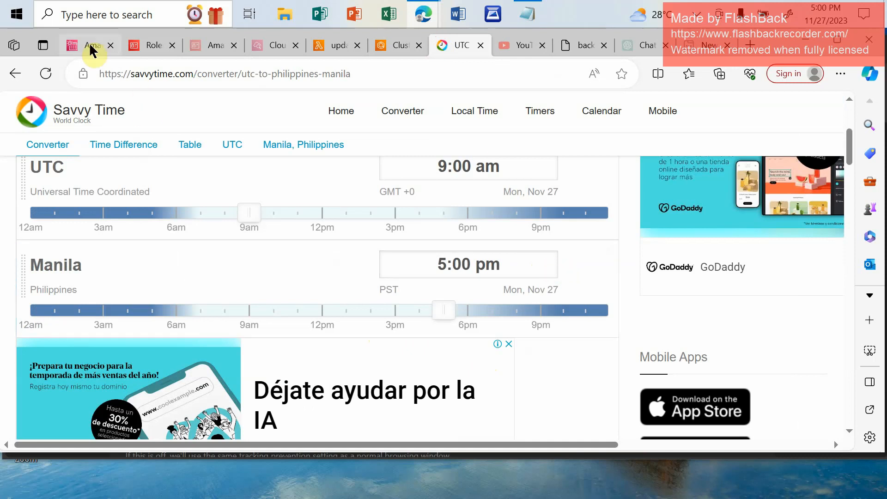
click(397, 45)
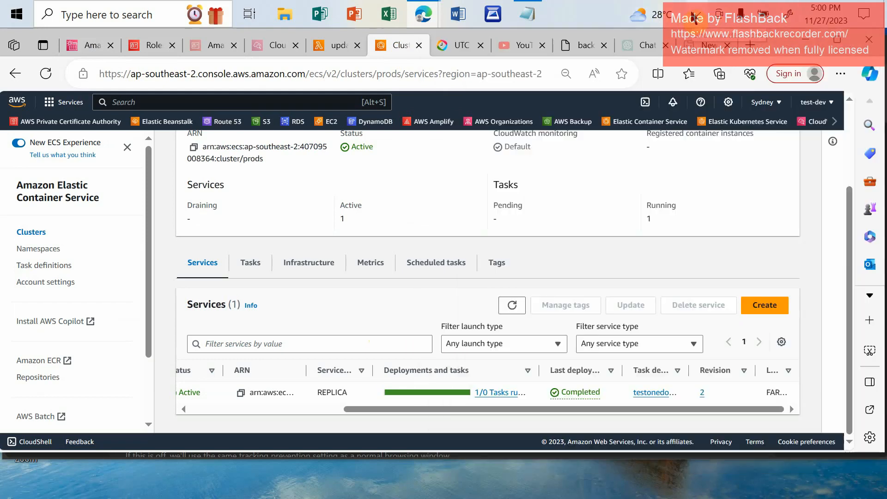
click(692, 13)
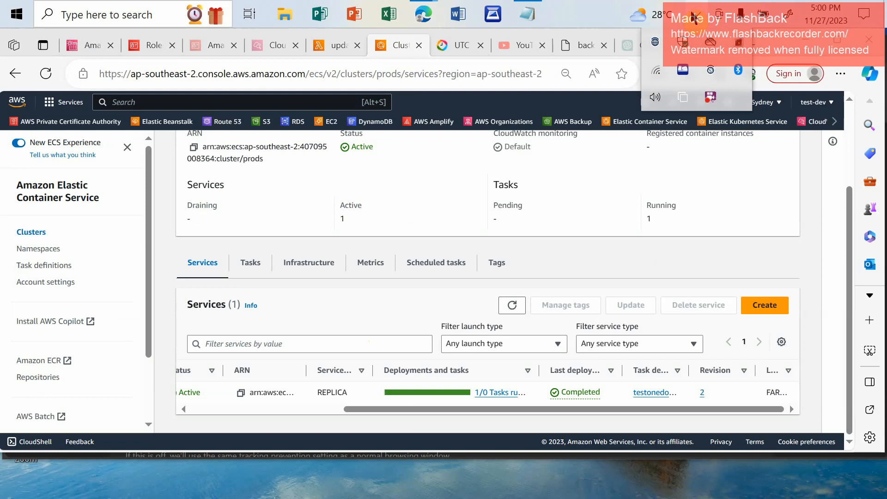
right_click(711, 97)
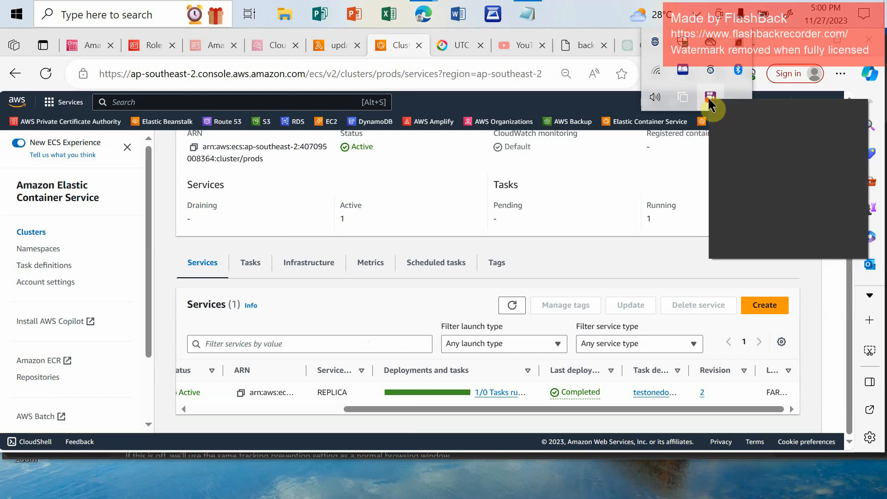
click(684, 121)
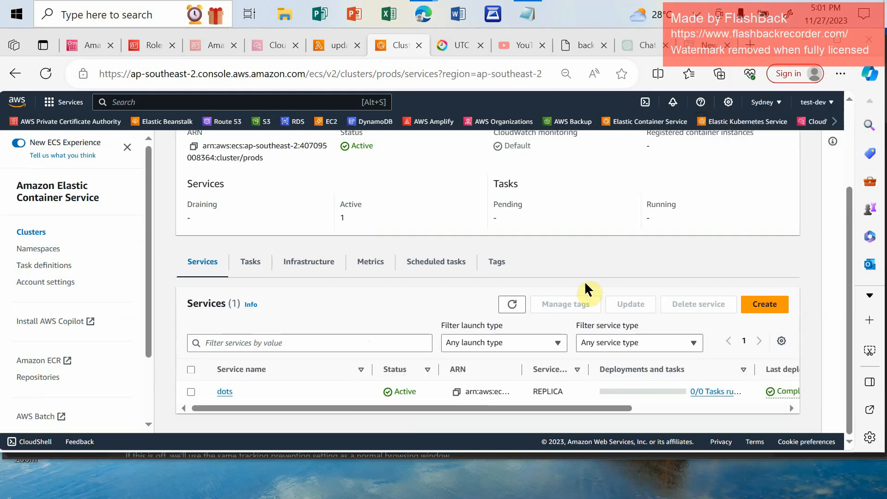
Examine the dots service's deployments and tasks, reloading the prods cluster page to recheck them
click(578, 401)
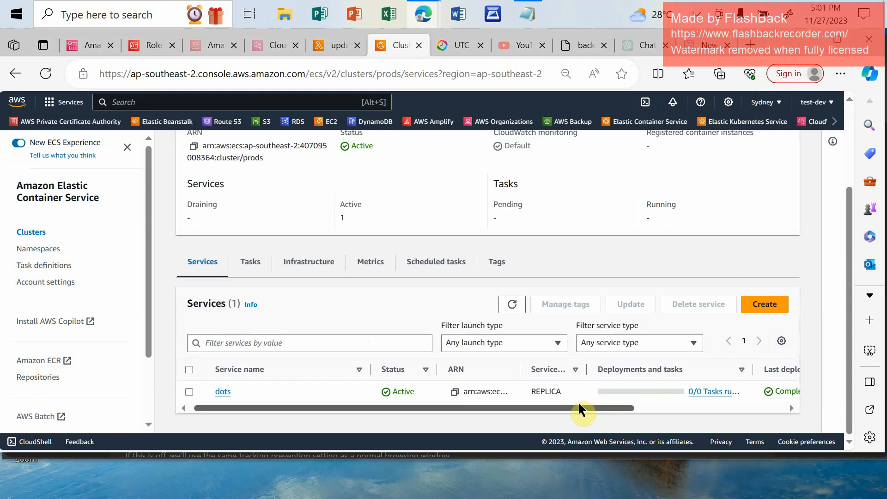
drag(578, 401, 709, 401)
click(48, 73)
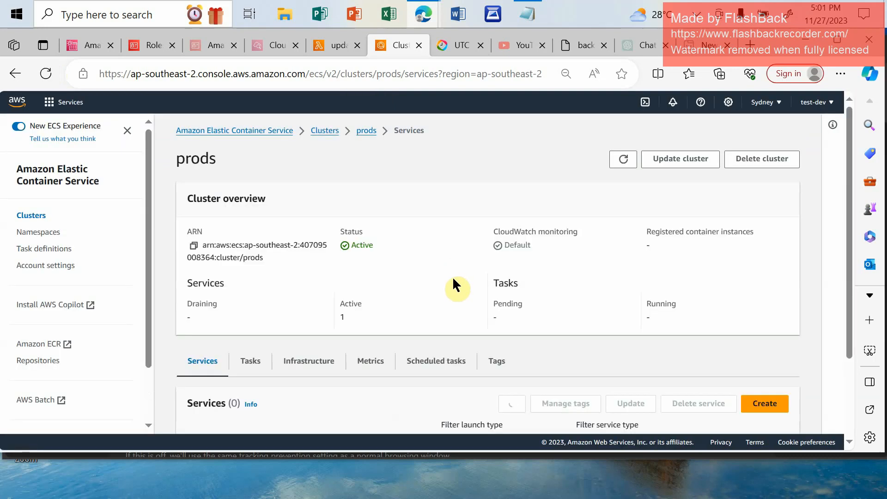
scroll(475, 340, down, 3)
drag(481, 406, 561, 401)
Reload the backend's vendors API page to test its availability, and return to the EventBridge schedules list
click(584, 44)
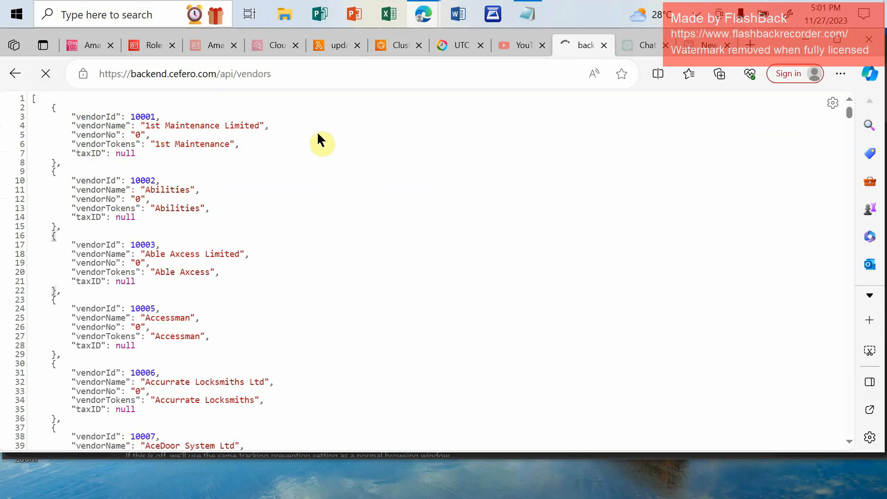
click(98, 44)
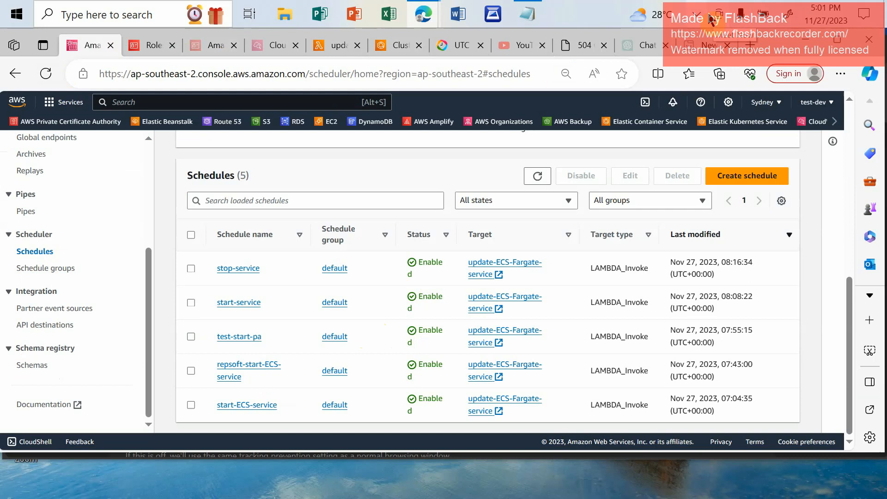
click(686, 14)
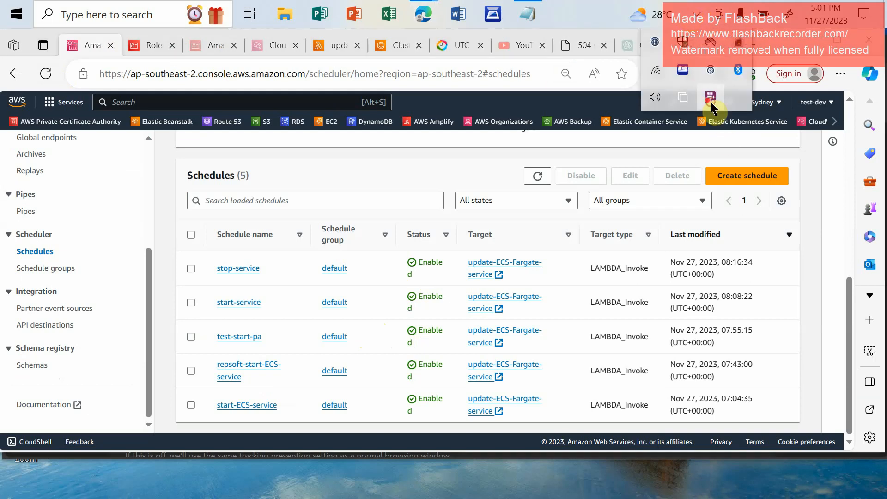